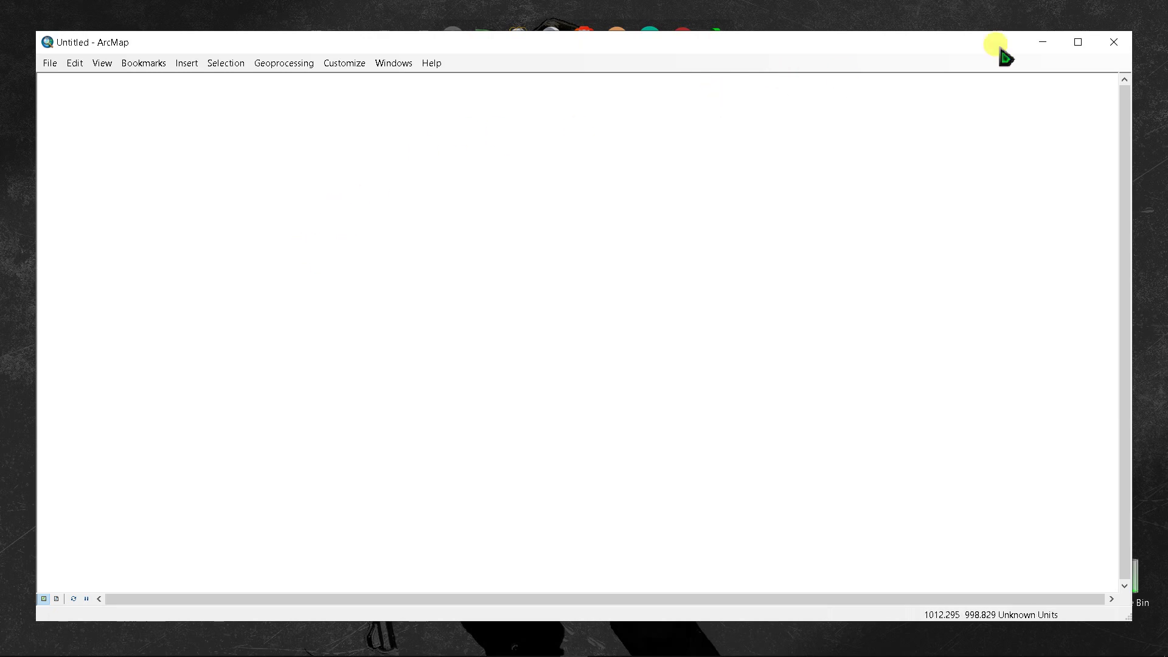
Maximize the ArcMap window and browse the File menu
left_click(1077, 42)
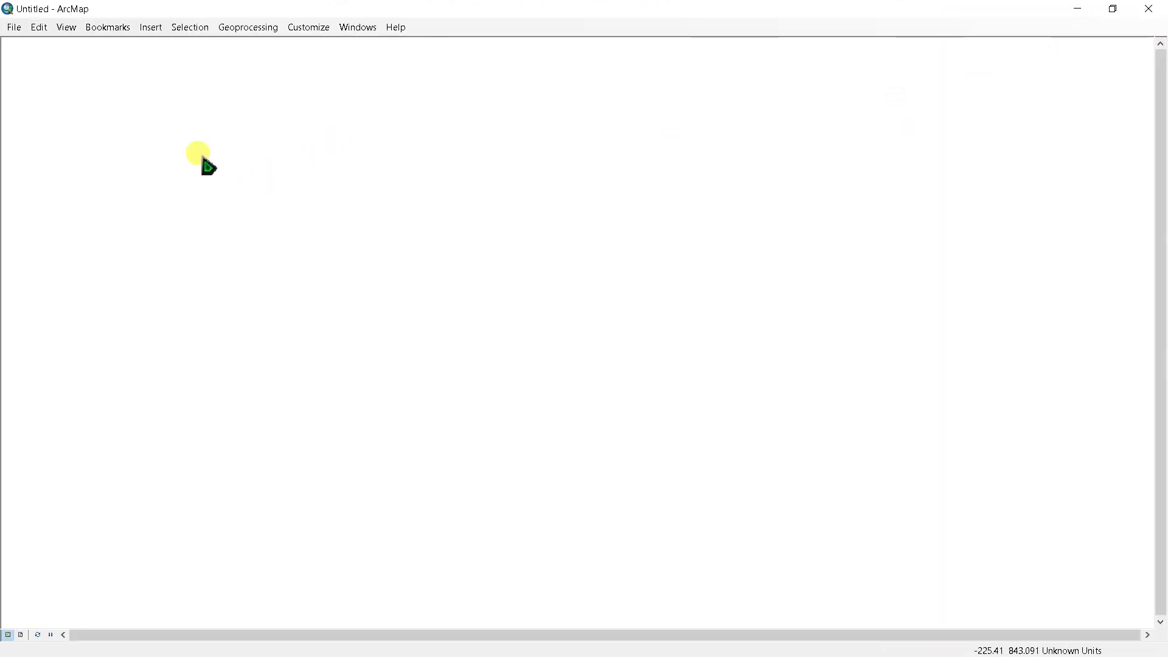
left_click(14, 28)
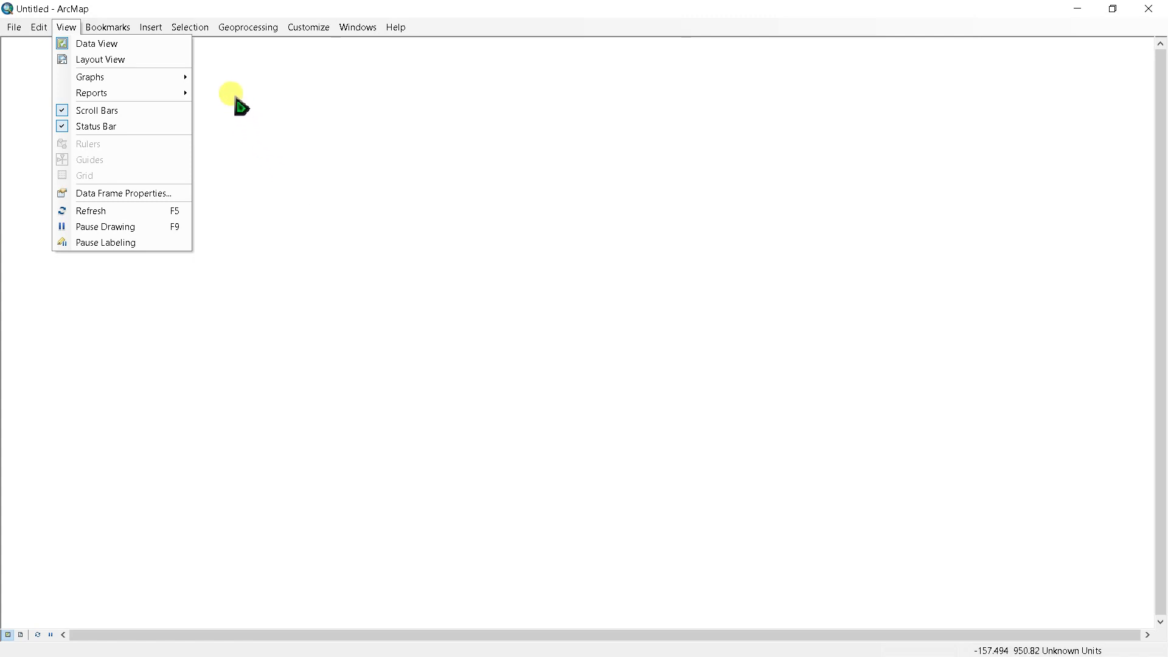
Preview the blank page in Layout View, then return to Data View
left_click(121, 61)
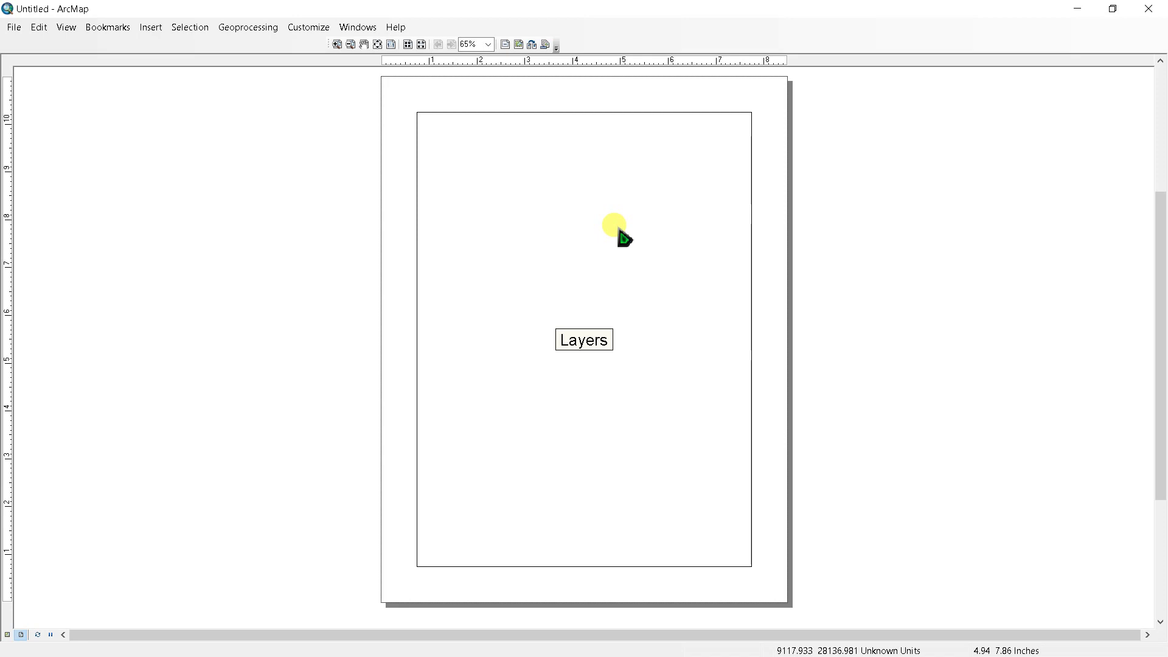
left_click(153, 33)
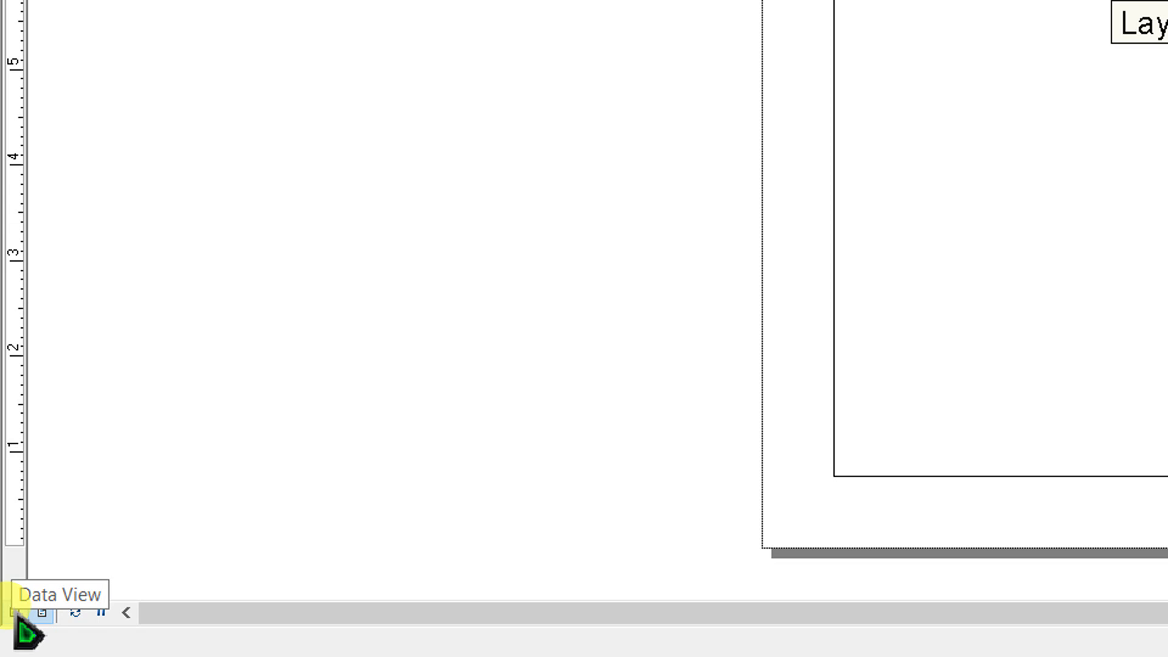
left_click(16, 614)
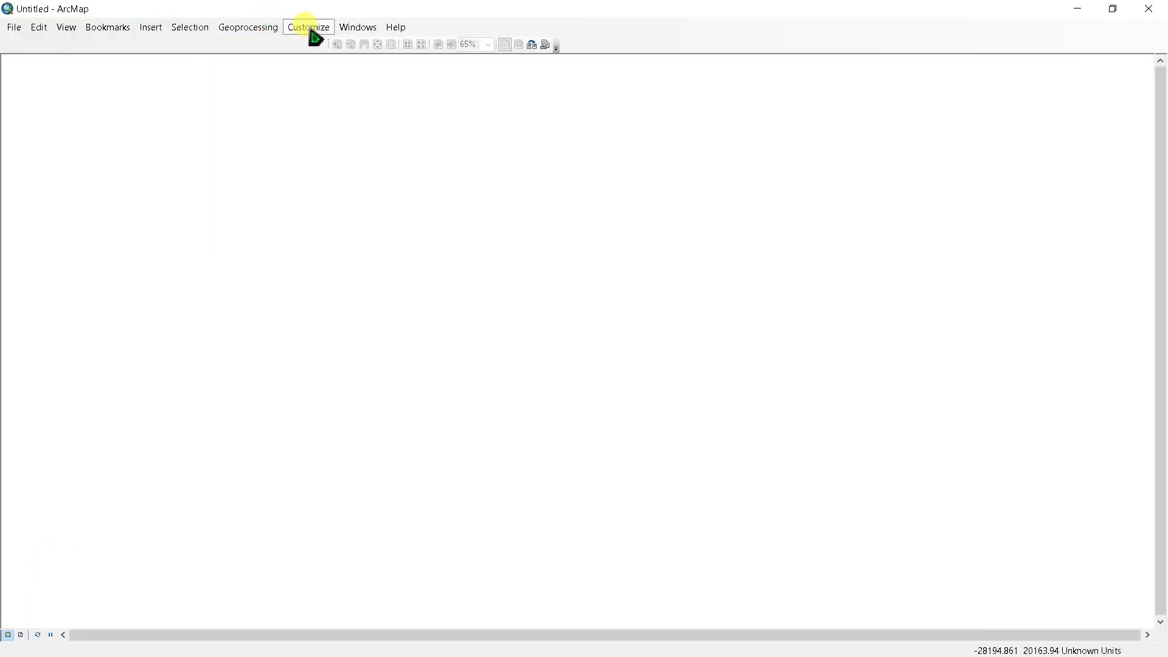
left_click(352, 30)
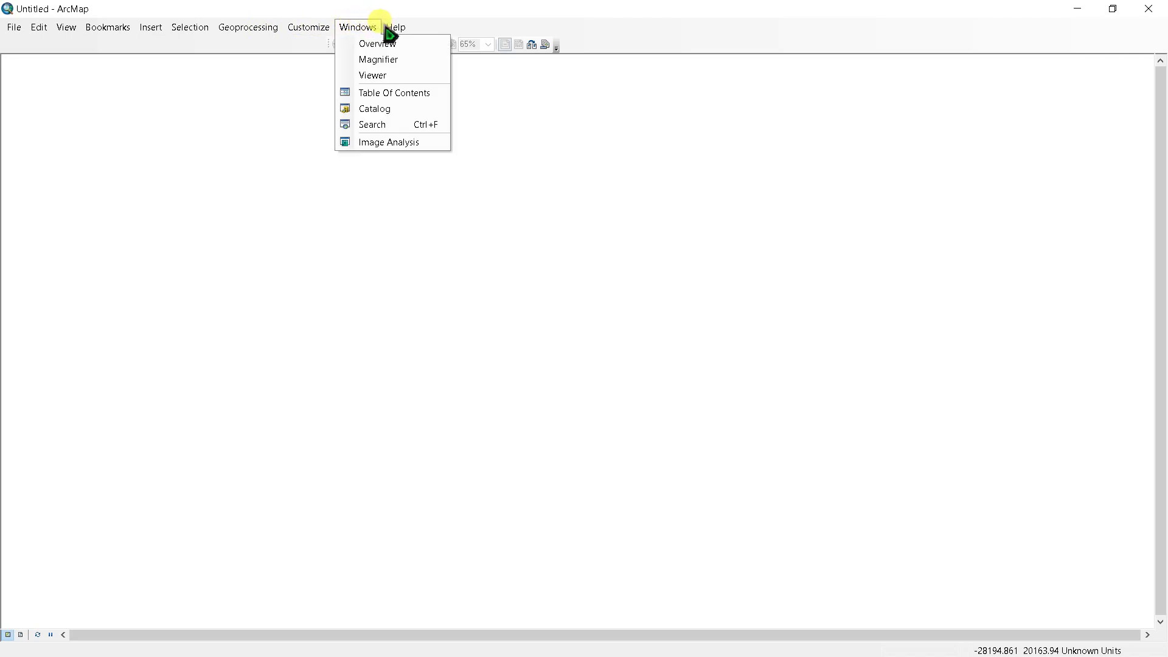
Turn on the Editor, Standard and Tools toolbars
right_click(594, 36)
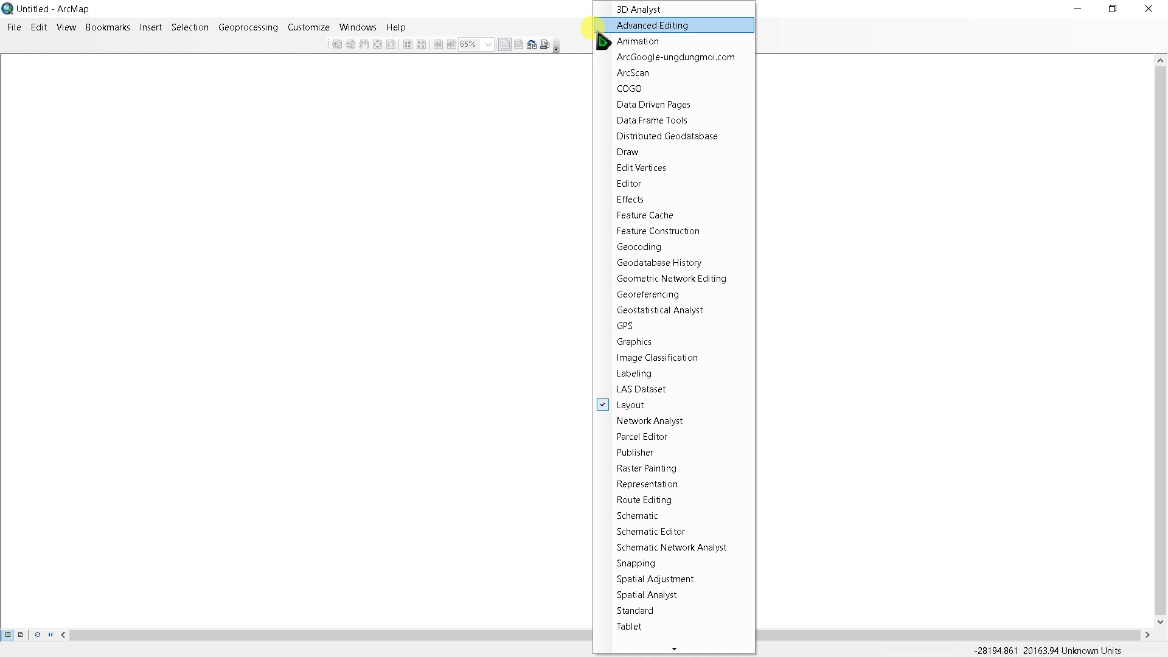
left_click(625, 185)
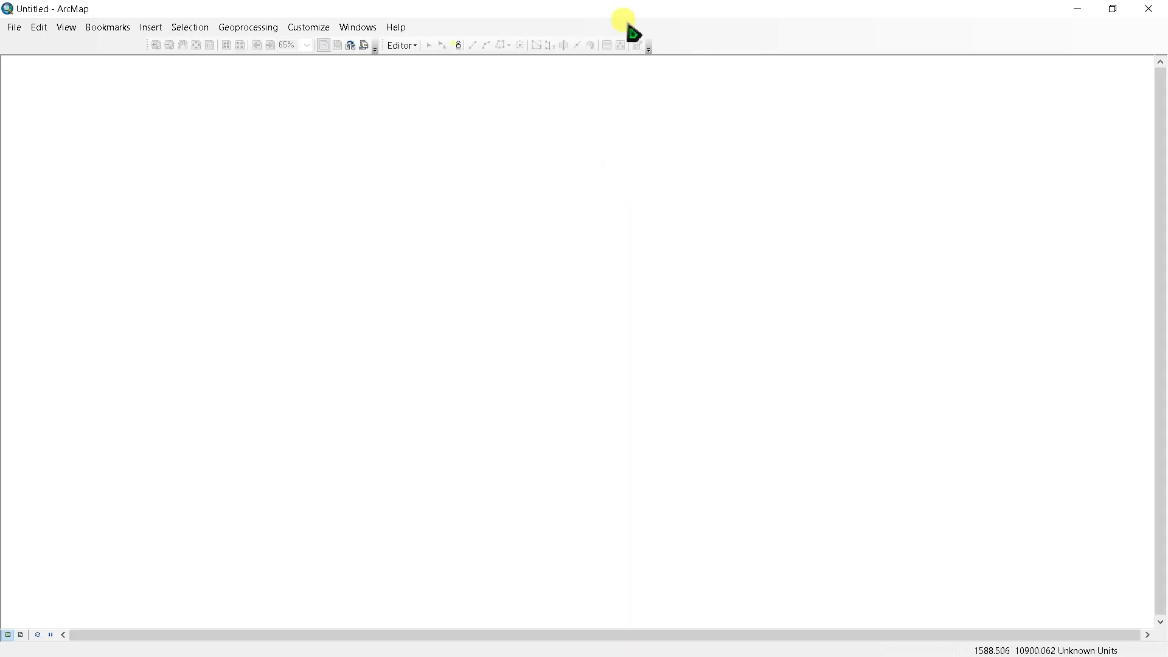
right_click(681, 40)
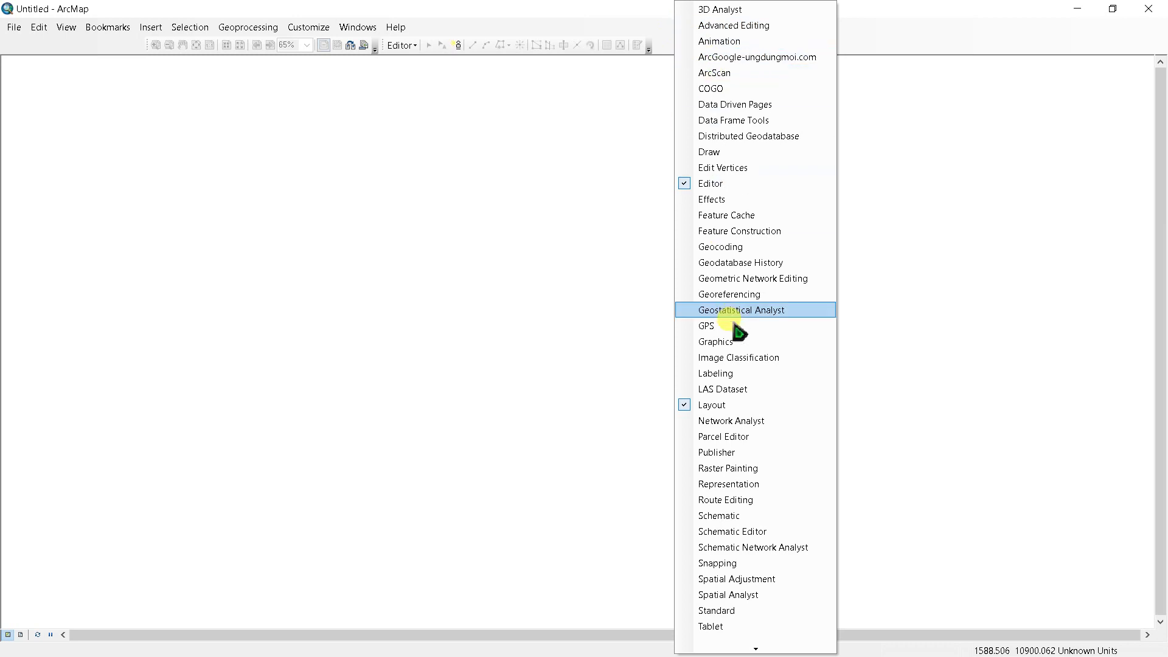
left_click(722, 611)
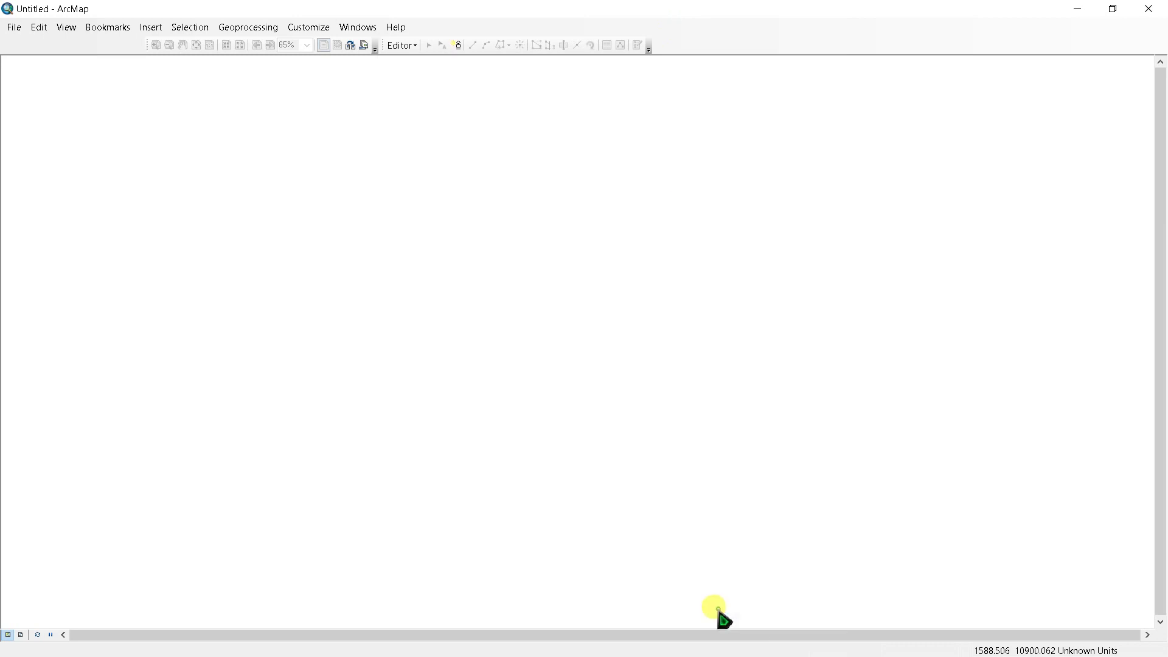
right_click(747, 32)
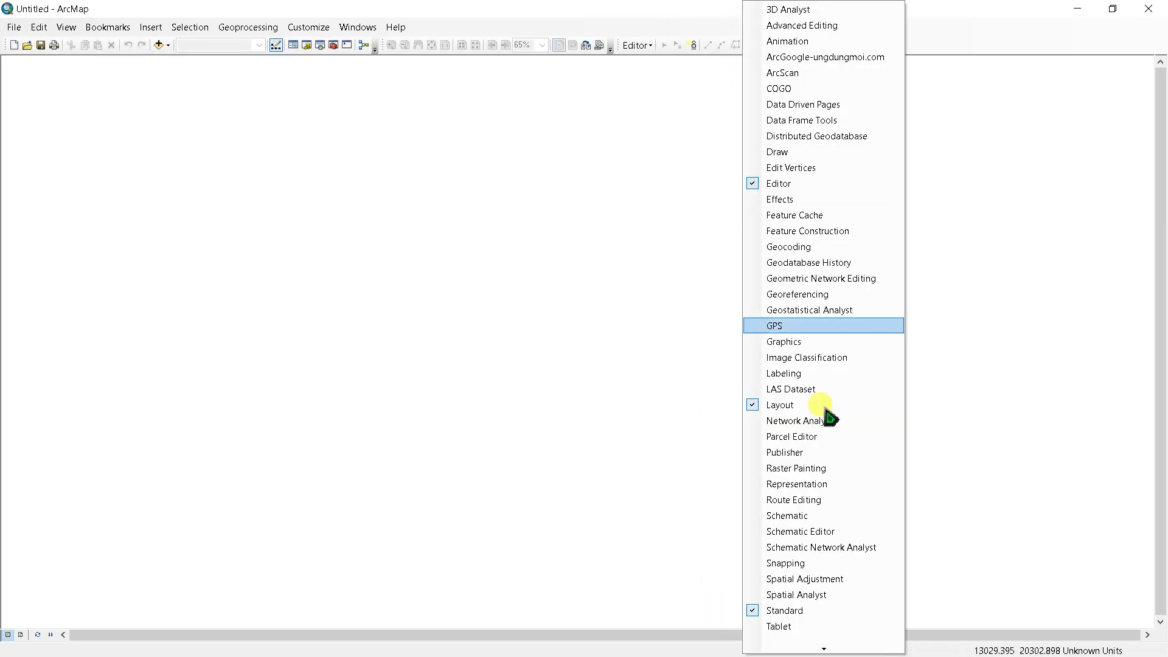
left_click(793, 621)
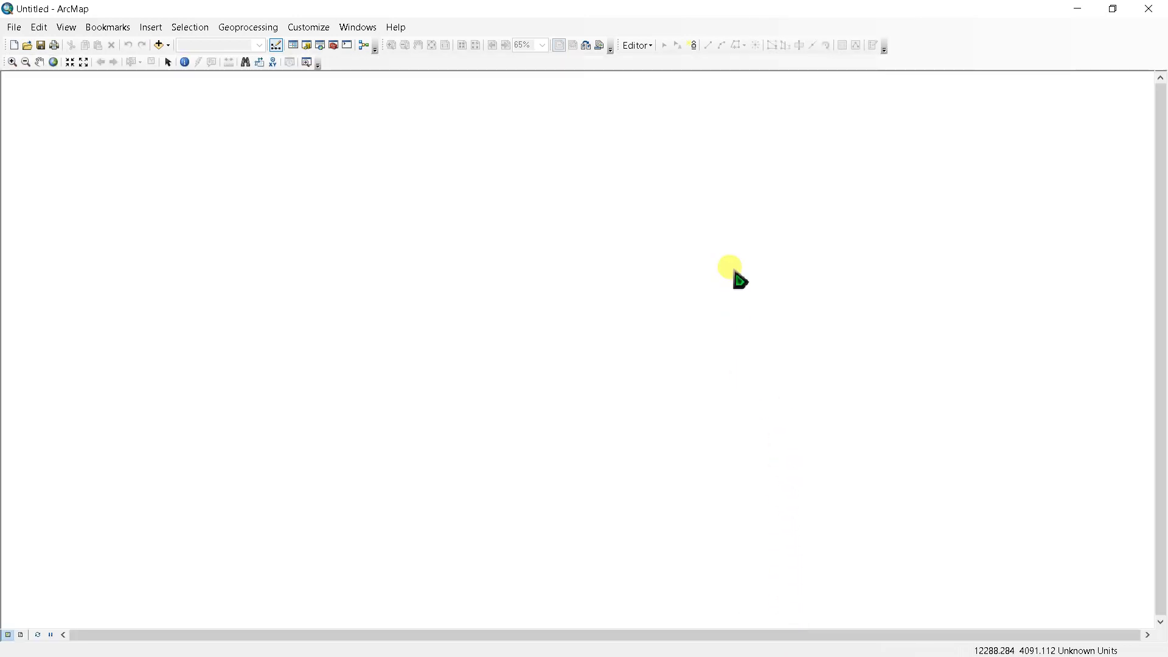
Re-enable the Editor and Layout toolbars and dock Editor in a second row
right_click(938, 52)
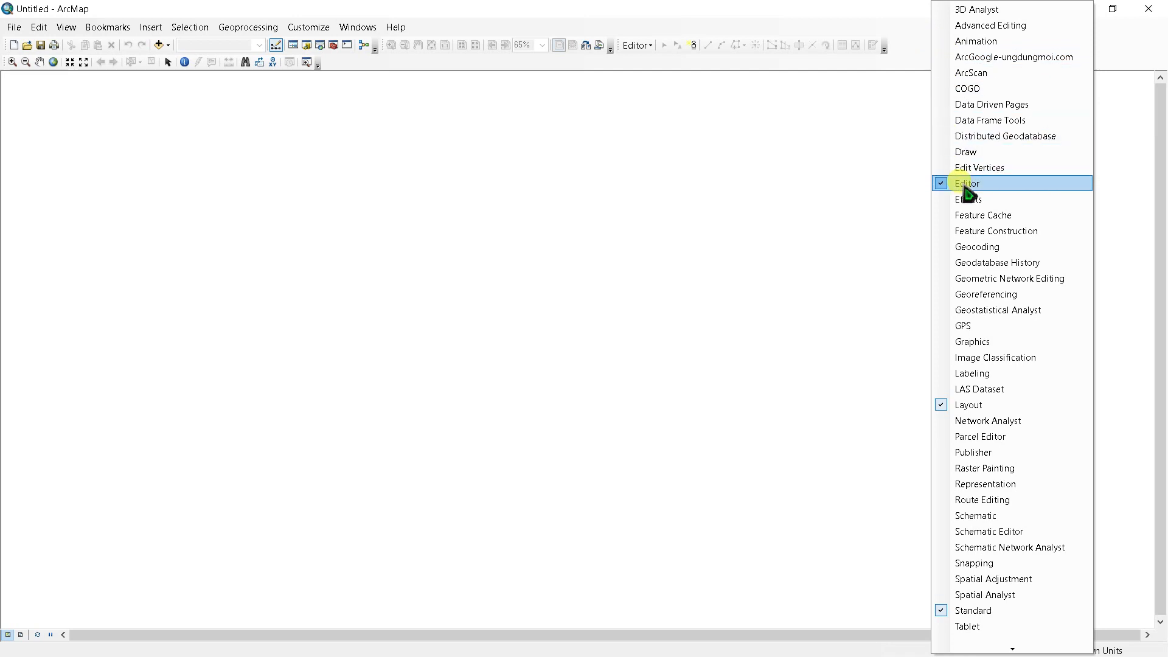
left_click(965, 185)
right_click(692, 48)
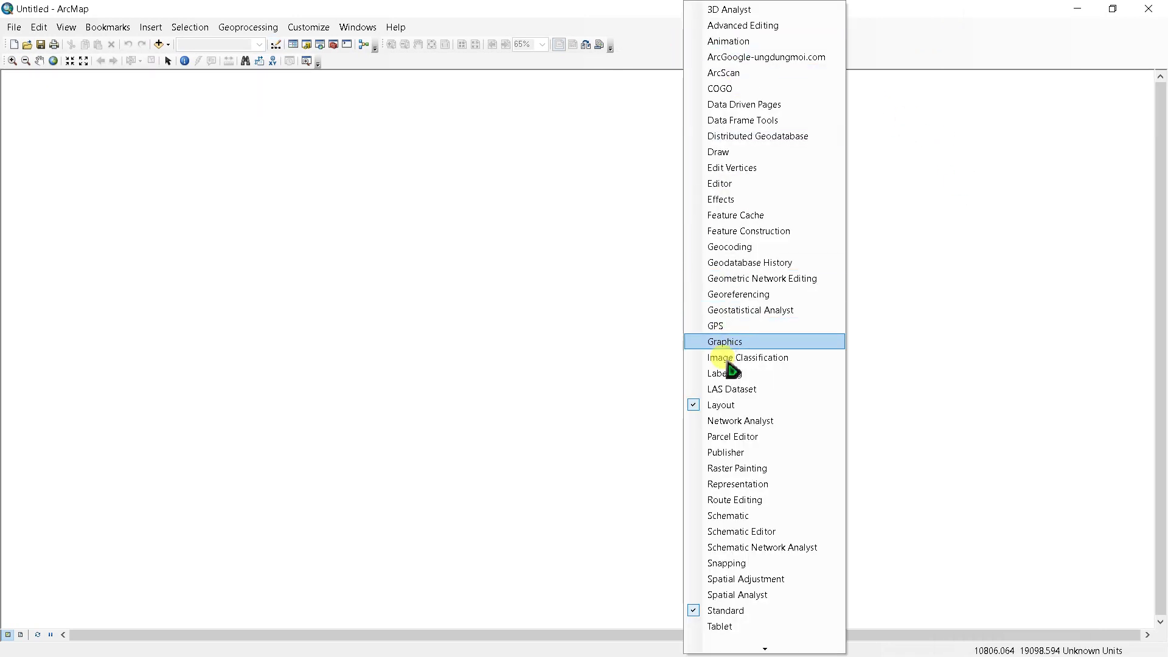
left_click(730, 405)
right_click(636, 48)
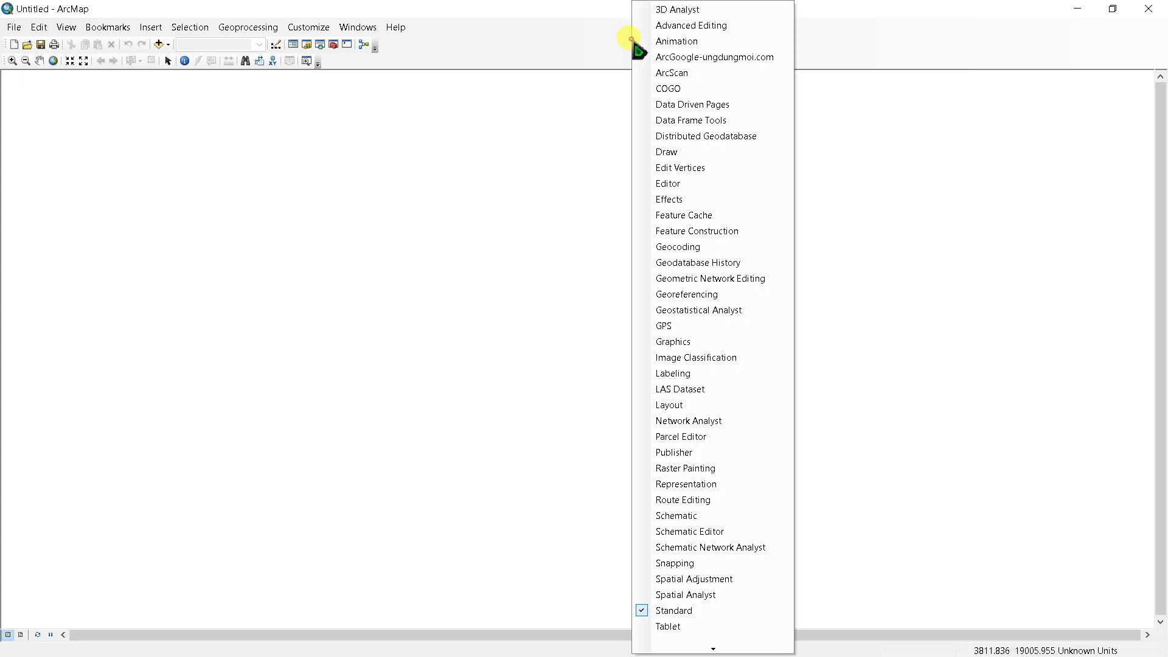
left_click(672, 184)
right_click(709, 41)
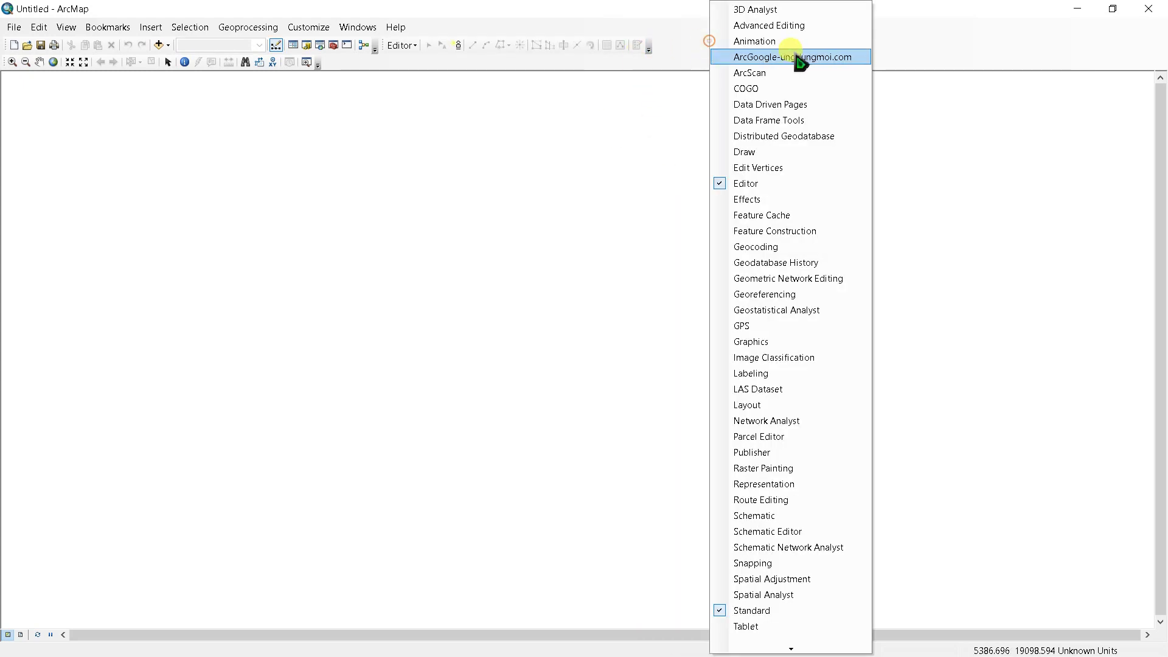
left_click(755, 405)
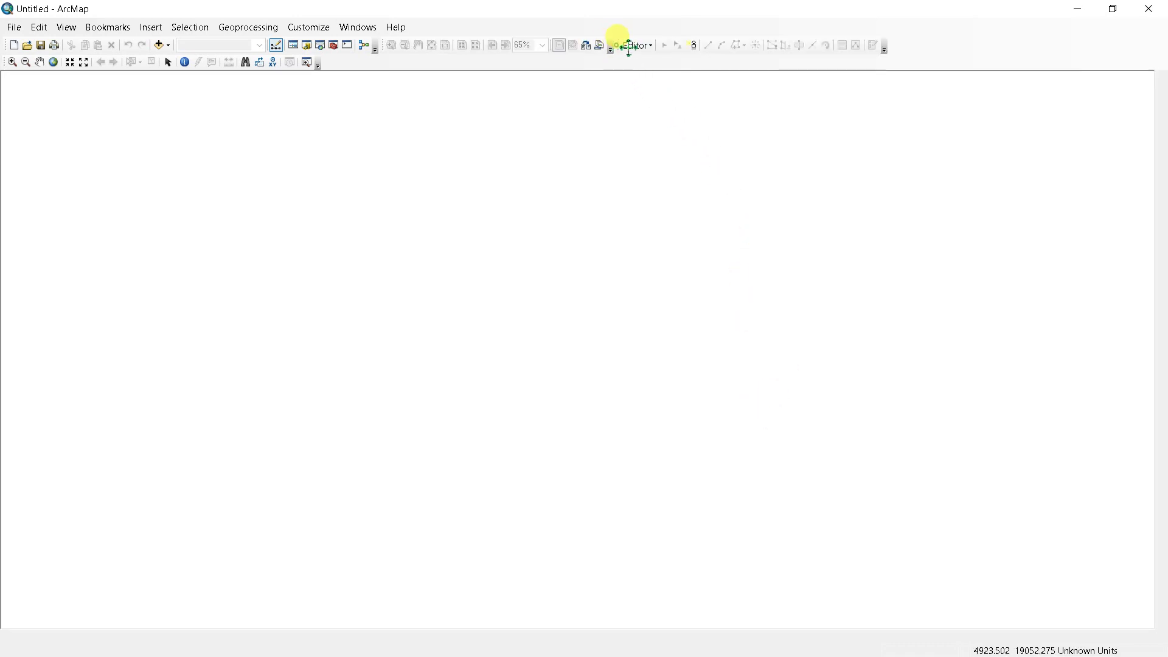
left_click_drag(628, 47, 731, 43)
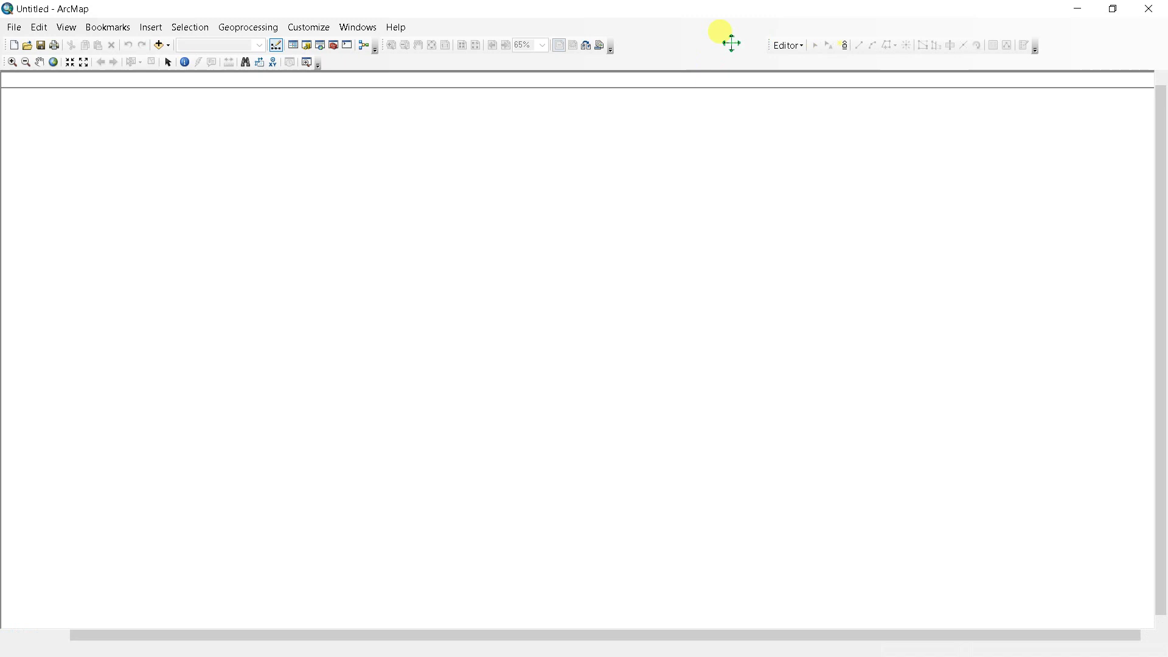
mouse_move(731, 44)
left_mouse_down()
mouse_move(540, 66)
mouse_move(319, 62)
left_mouse_up()
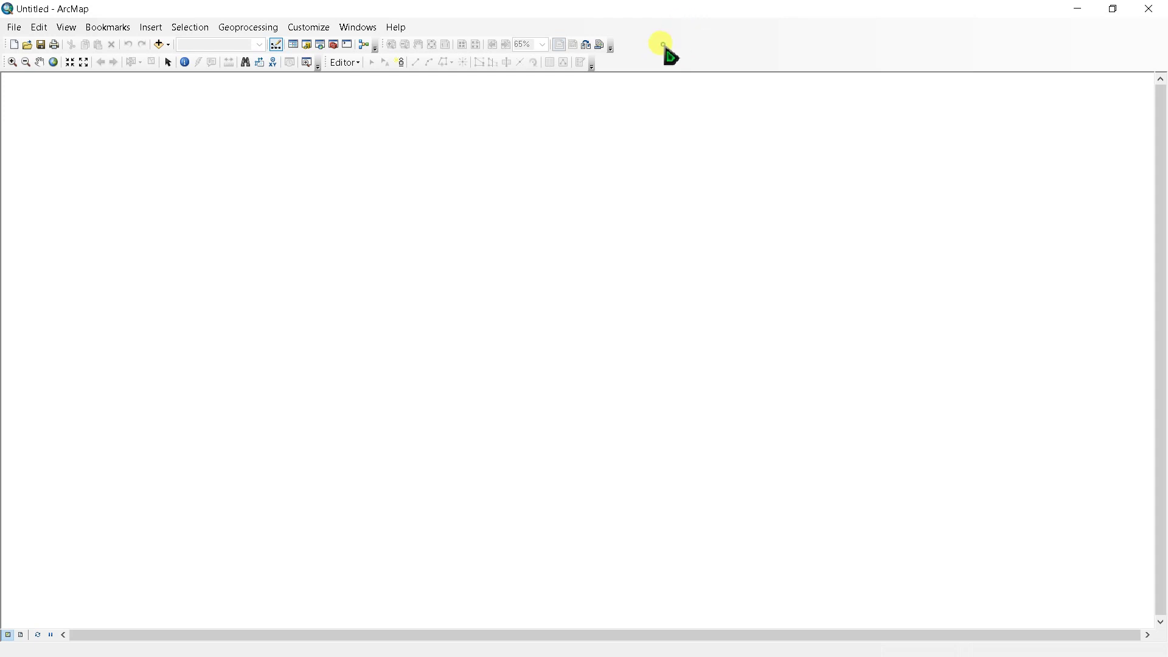
Open the Table Of Contents, Catalog and ArcToolbox panels
left_click(294, 44)
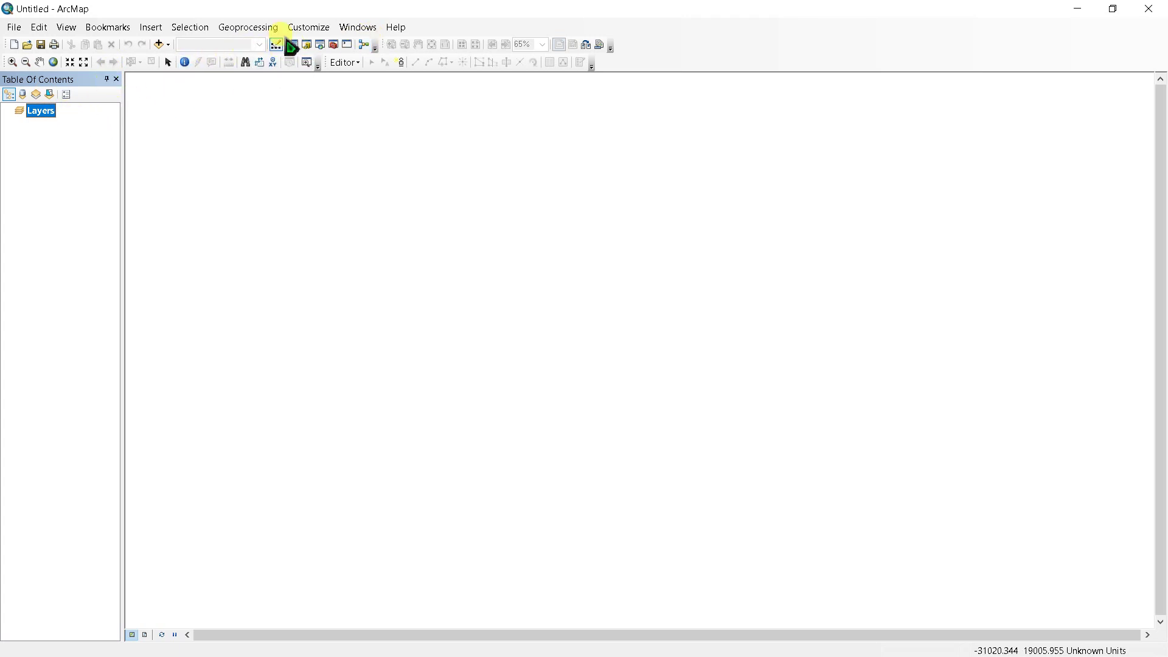
left_click(306, 45)
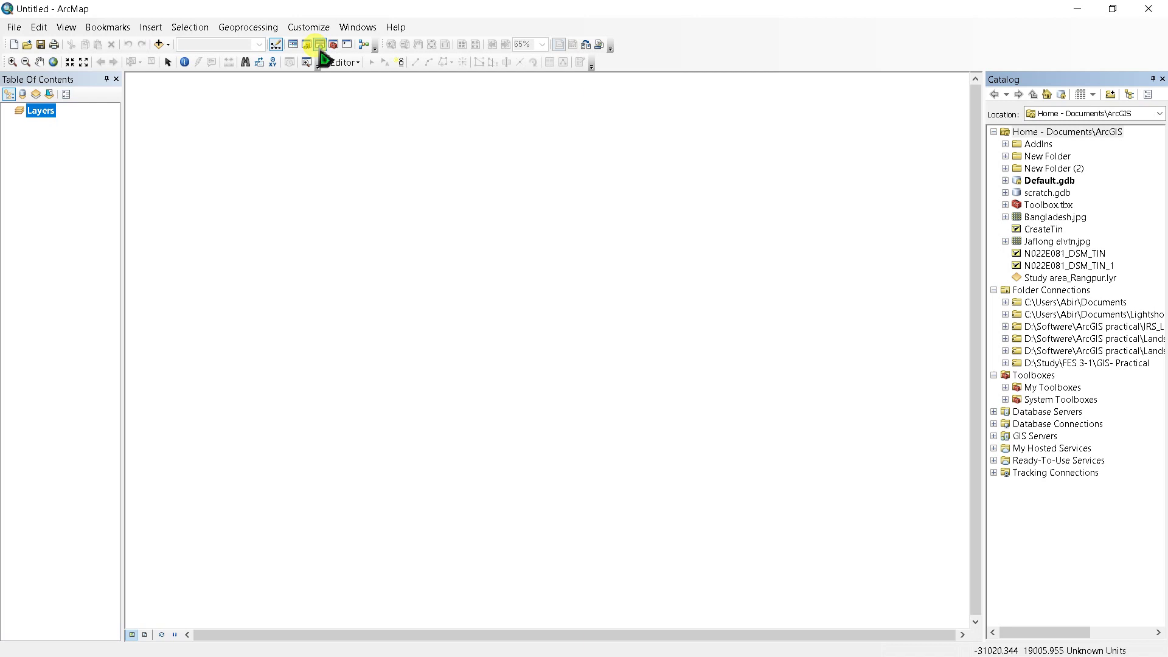
left_click(334, 49)
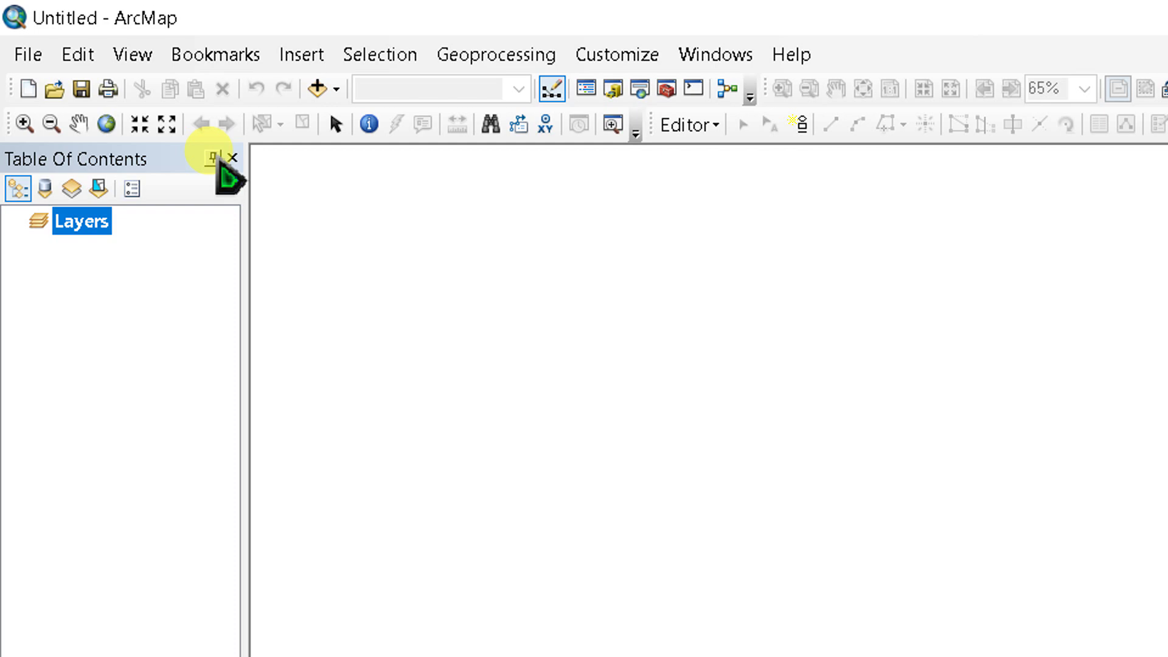
Set the Table Of Contents, ArcToolbox and Catalog panels to Auto Hide
left_click(211, 158)
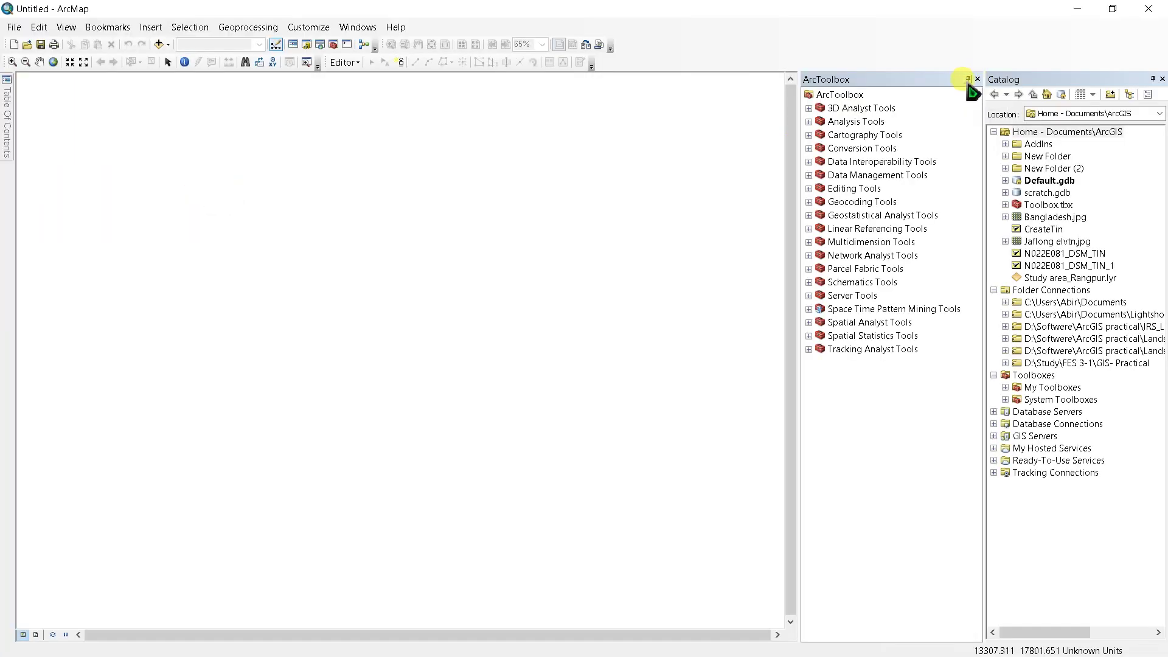
left_click(968, 80)
left_click(1137, 79)
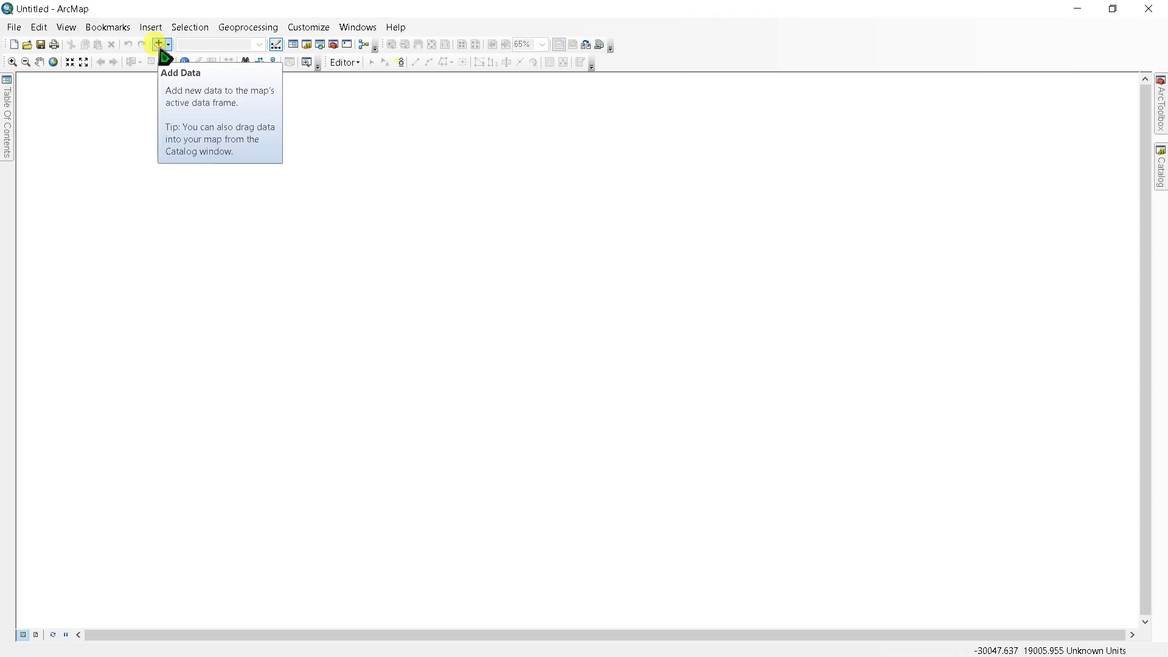
Start Add Data and begin connecting a new disk folder
left_click(15, 30)
left_click(15, 30)
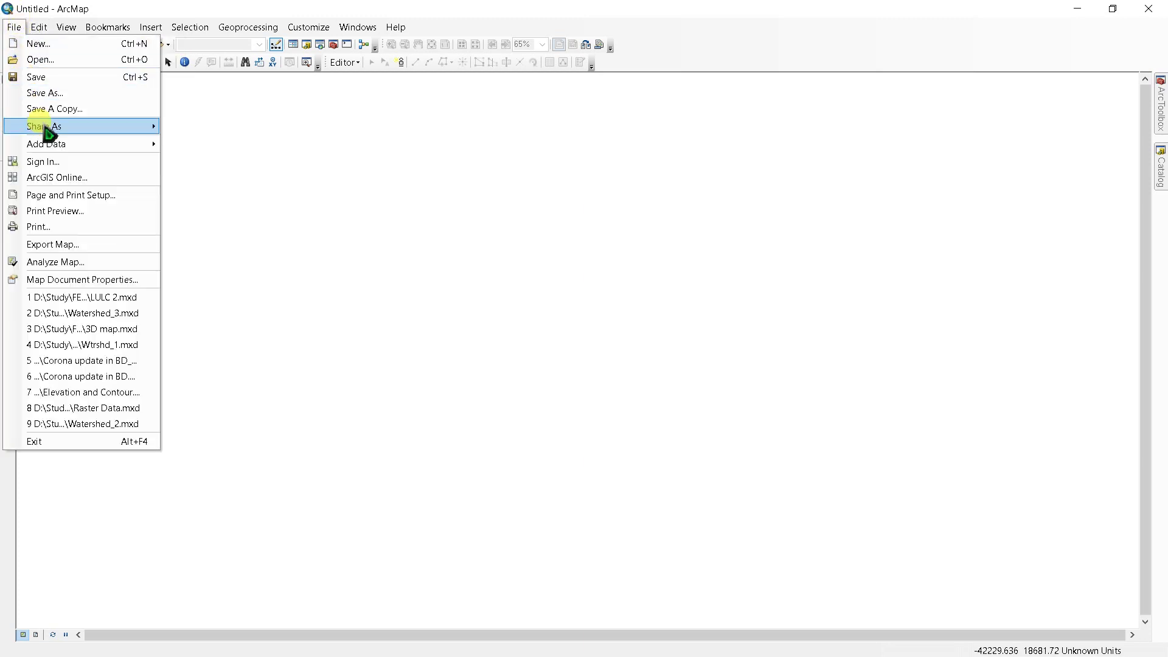
mouse_move(45, 143)
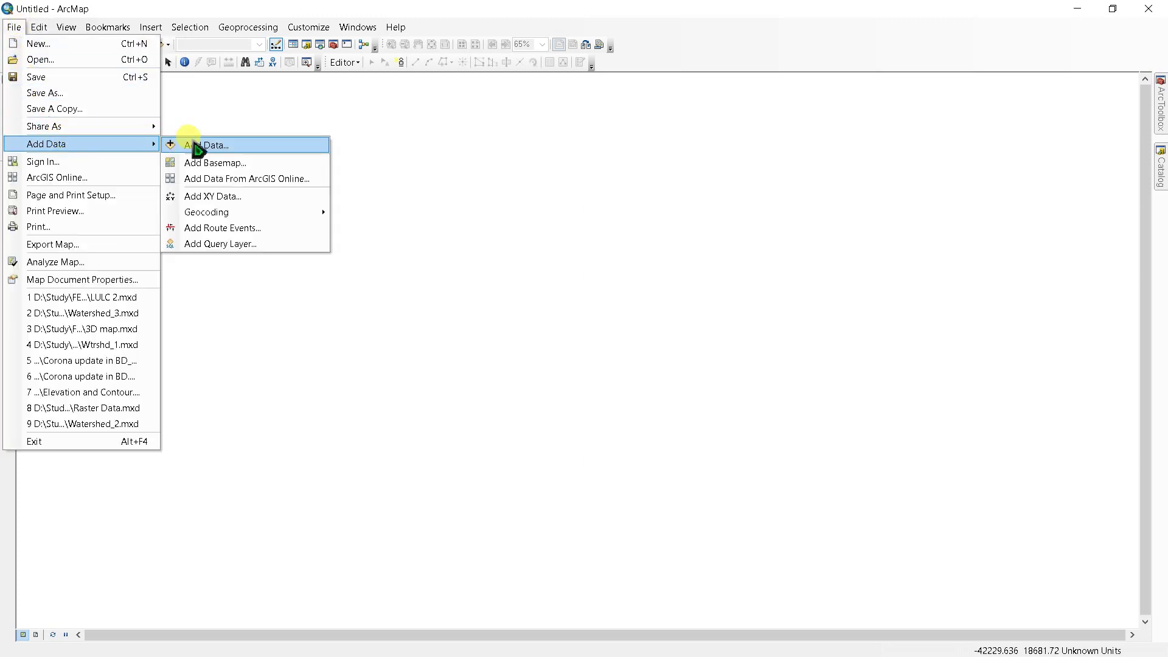
left_click(188, 146)
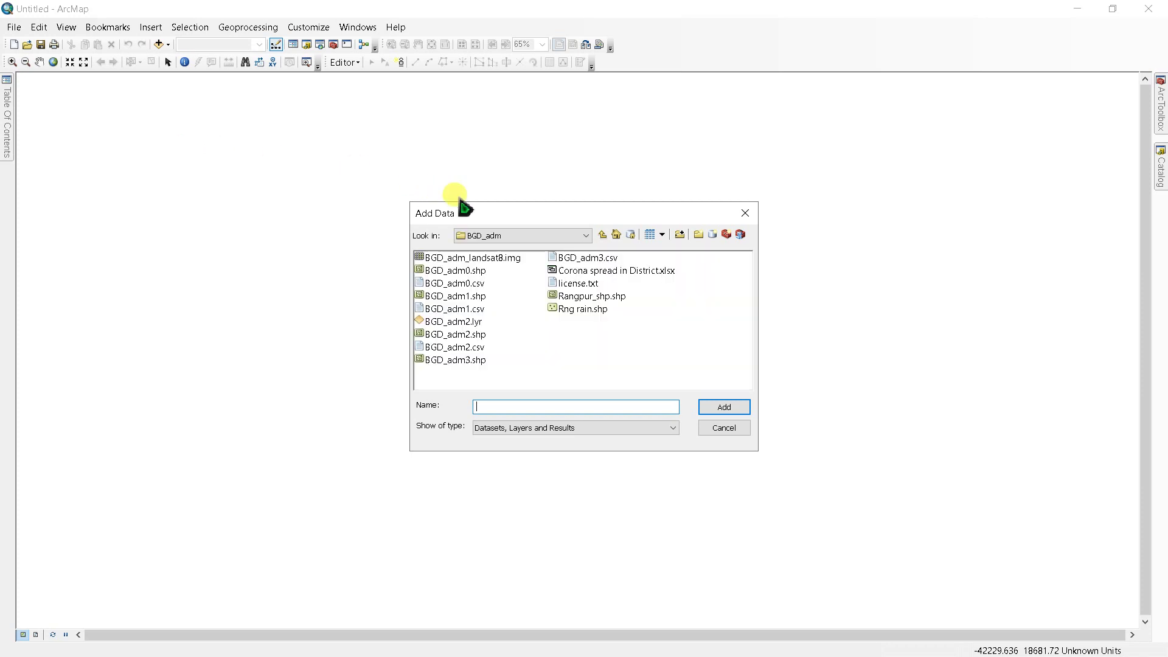
left_click(681, 234)
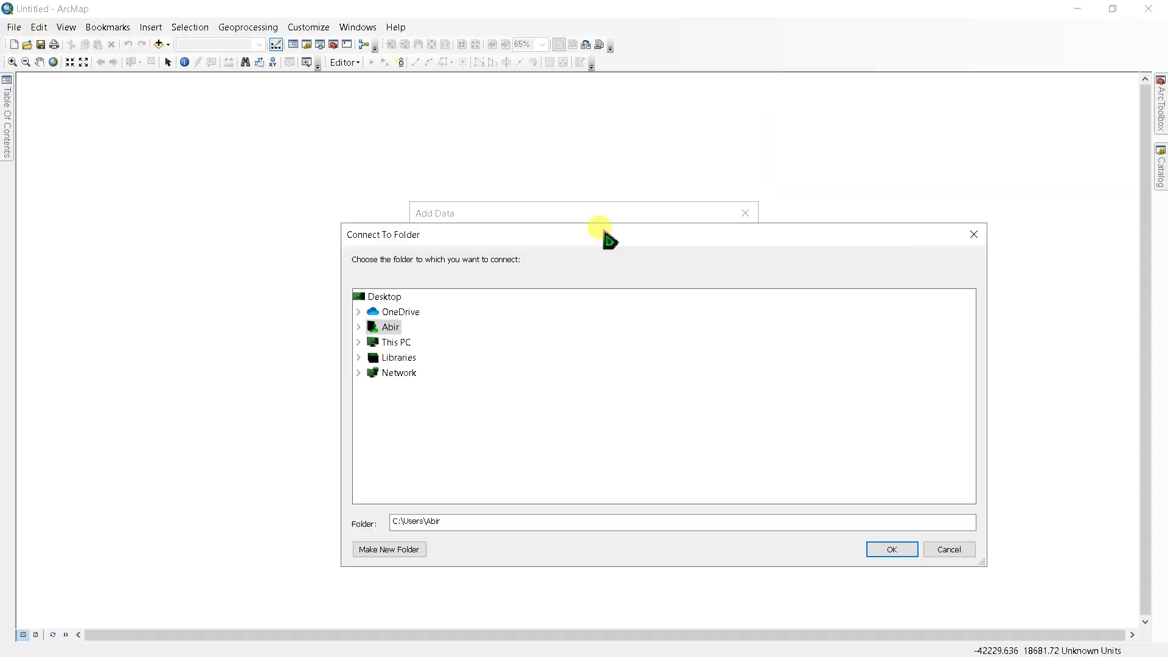
Connect to the D:\Study\FES 3-1\GIS- Practical folder
left_click(401, 348)
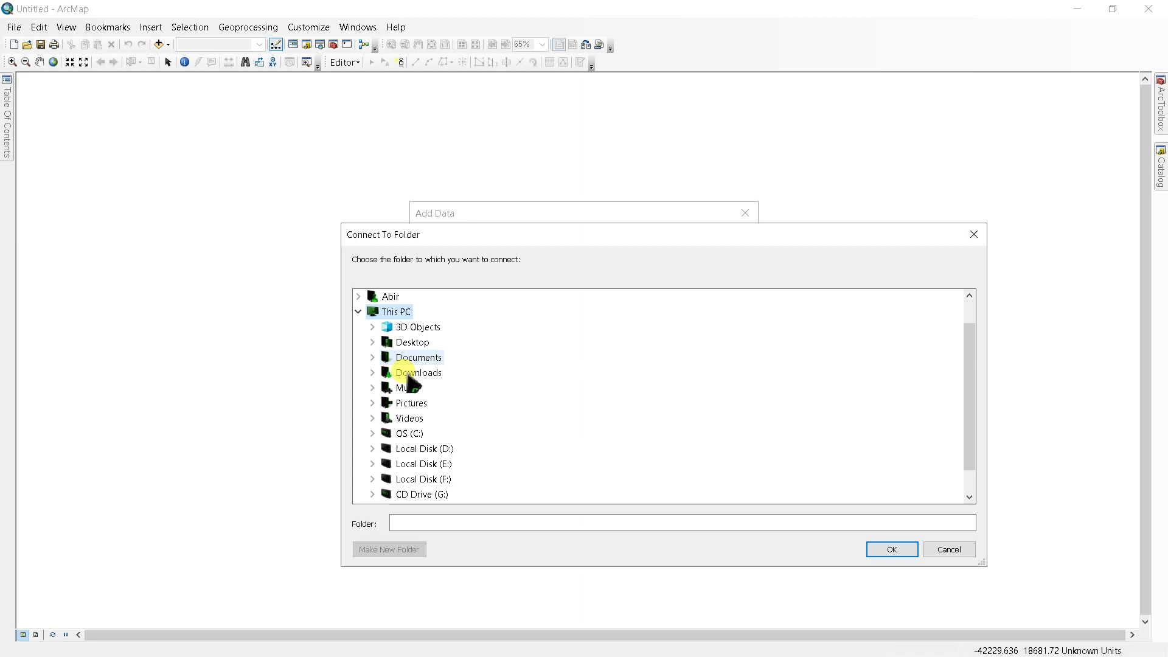
double_click(425, 448)
scroll(422, 448, "down", 1)
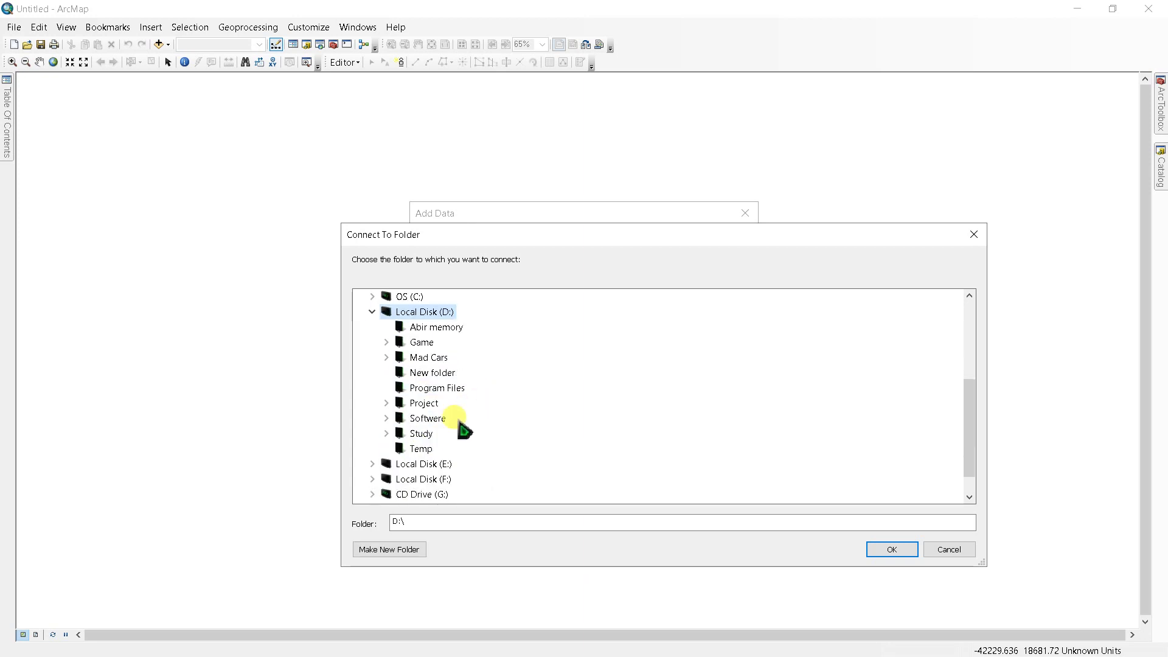
double_click(422, 434)
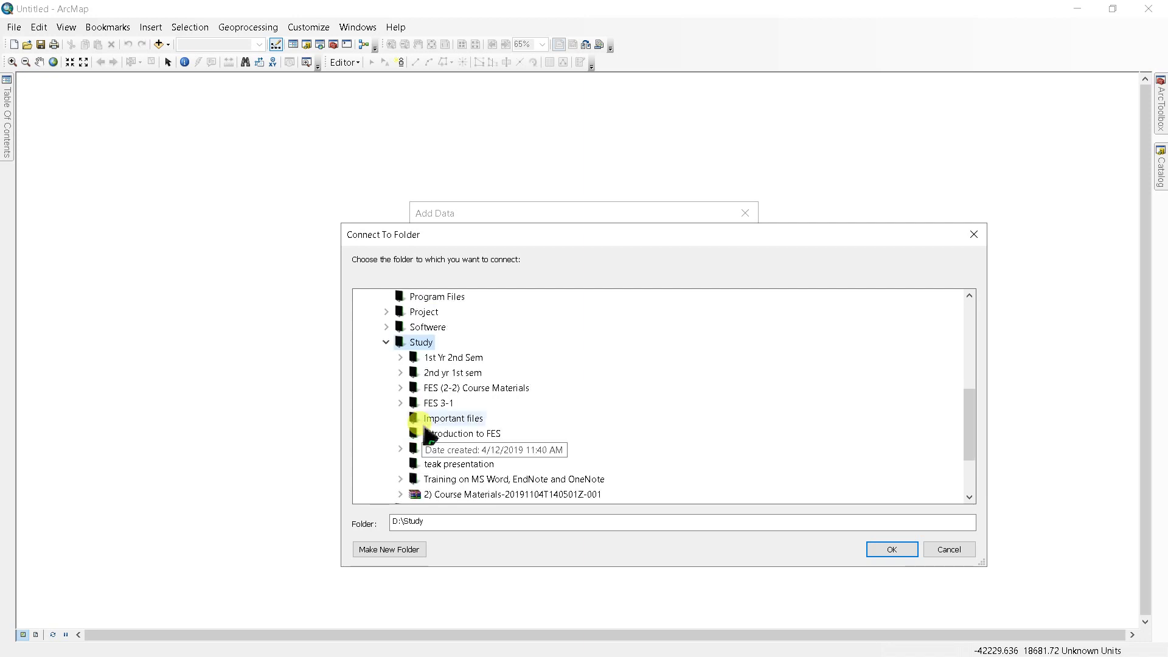
double_click(440, 404)
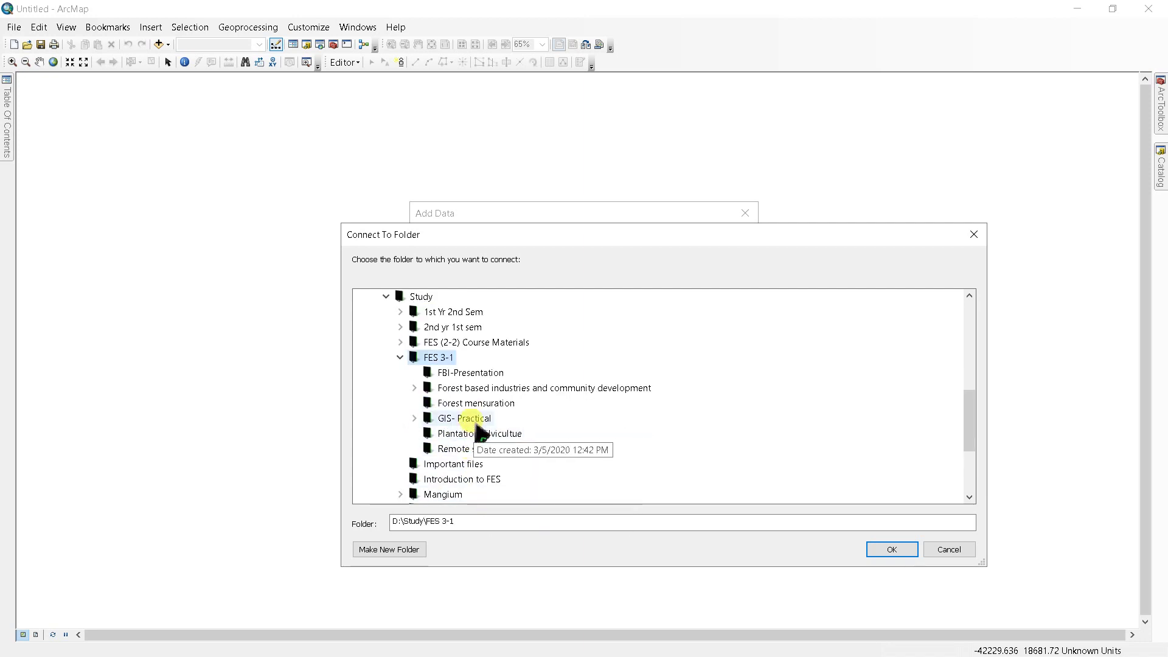
double_click(470, 419)
left_click(872, 552)
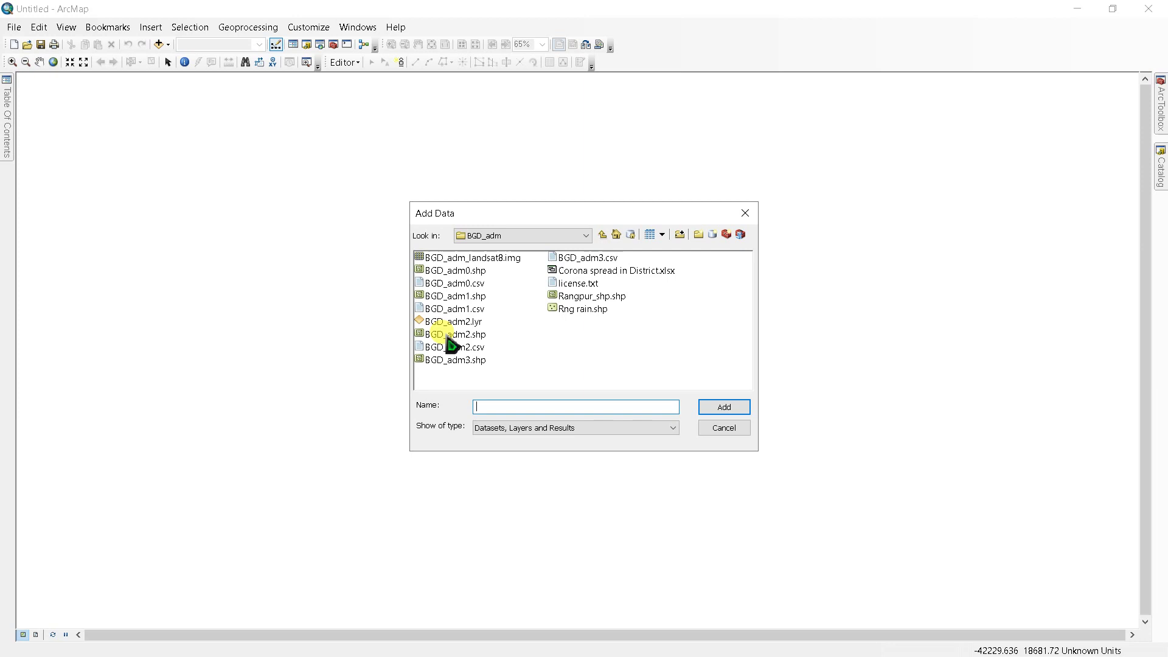
Add BGD_adm2.shp from the Add Data list
left_click(454, 336)
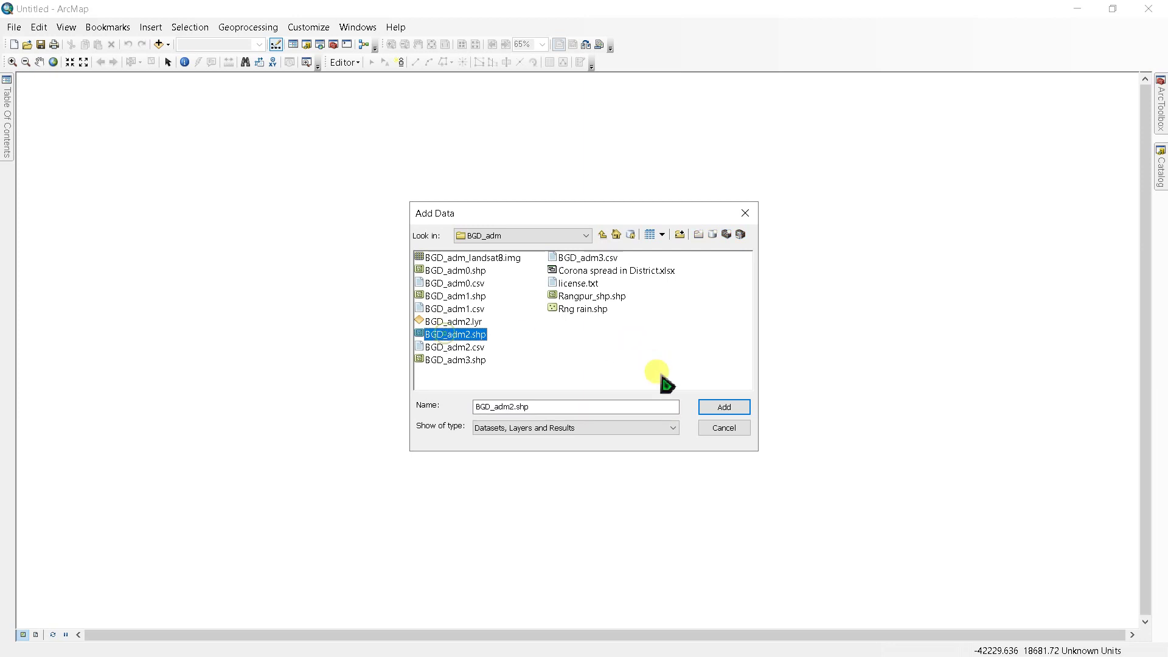
left_click(722, 407)
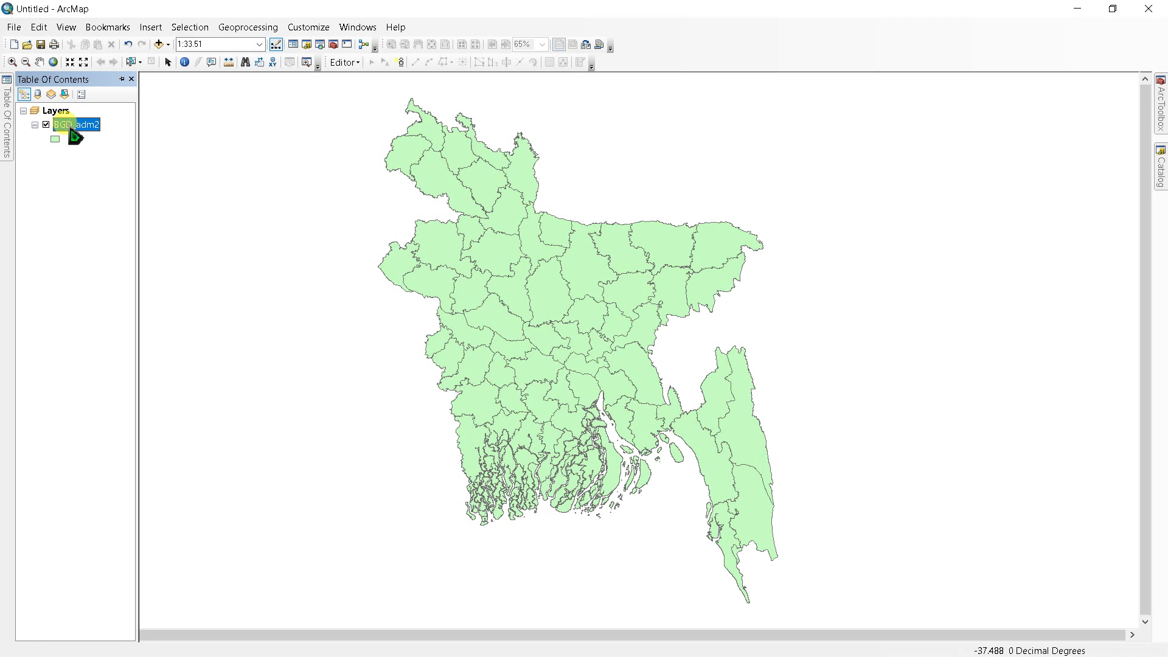
right_click(71, 128)
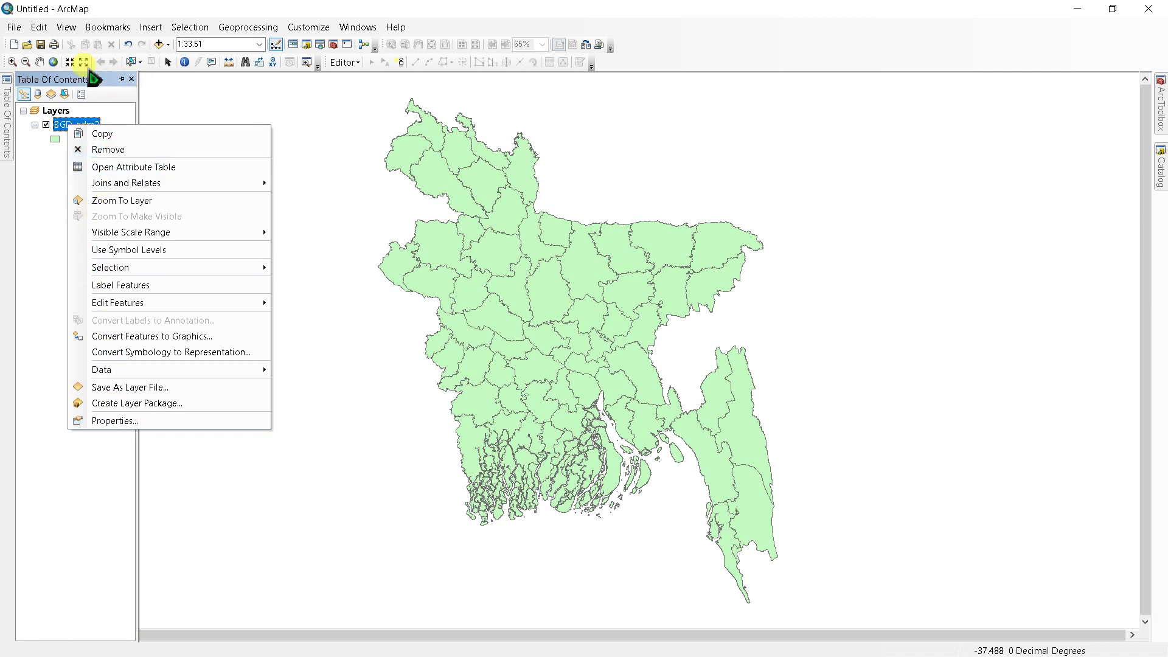
left_click(11, 61)
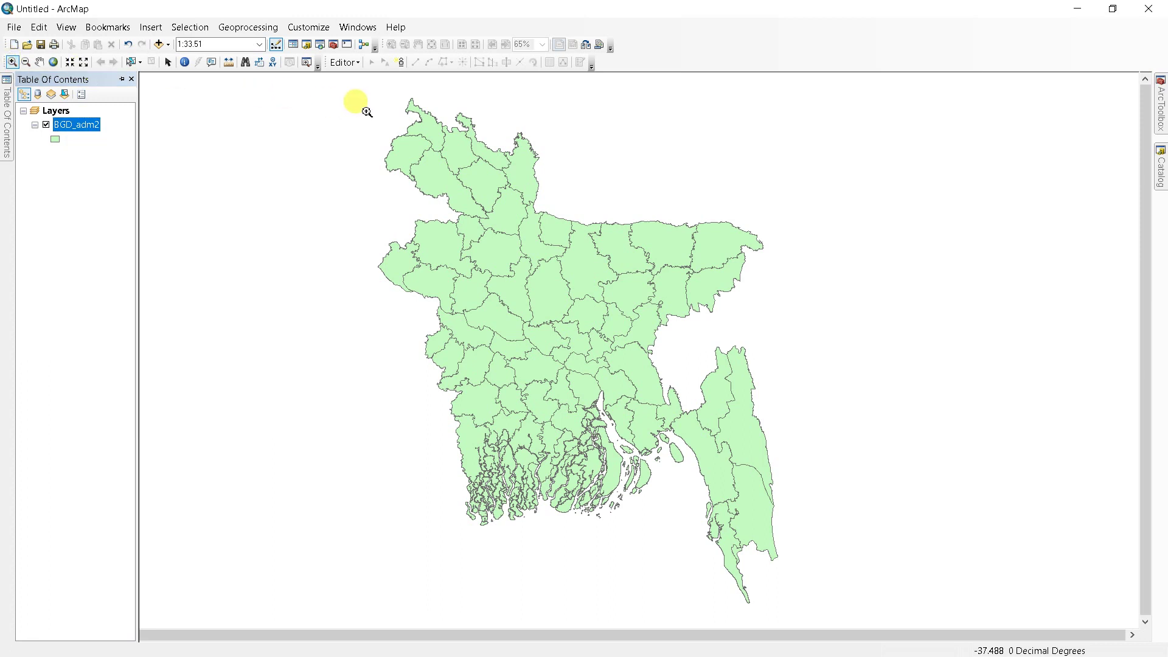
left_click_drag(365, 109, 535, 263)
left_click(404, 268)
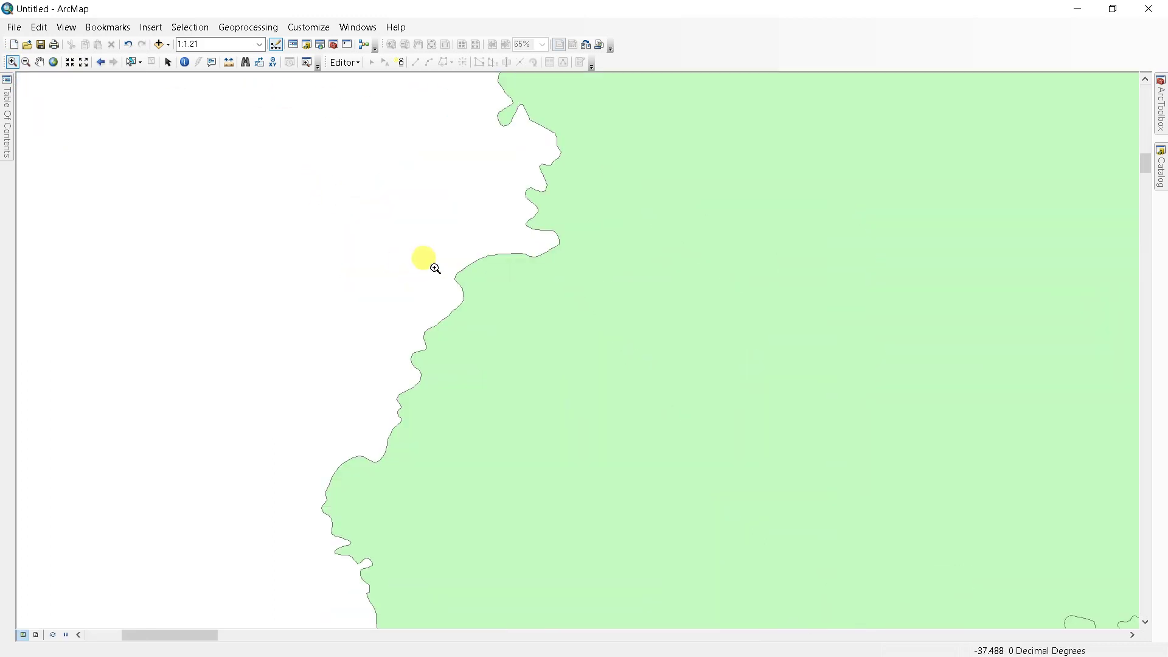
left_click_drag(429, 266, 519, 394)
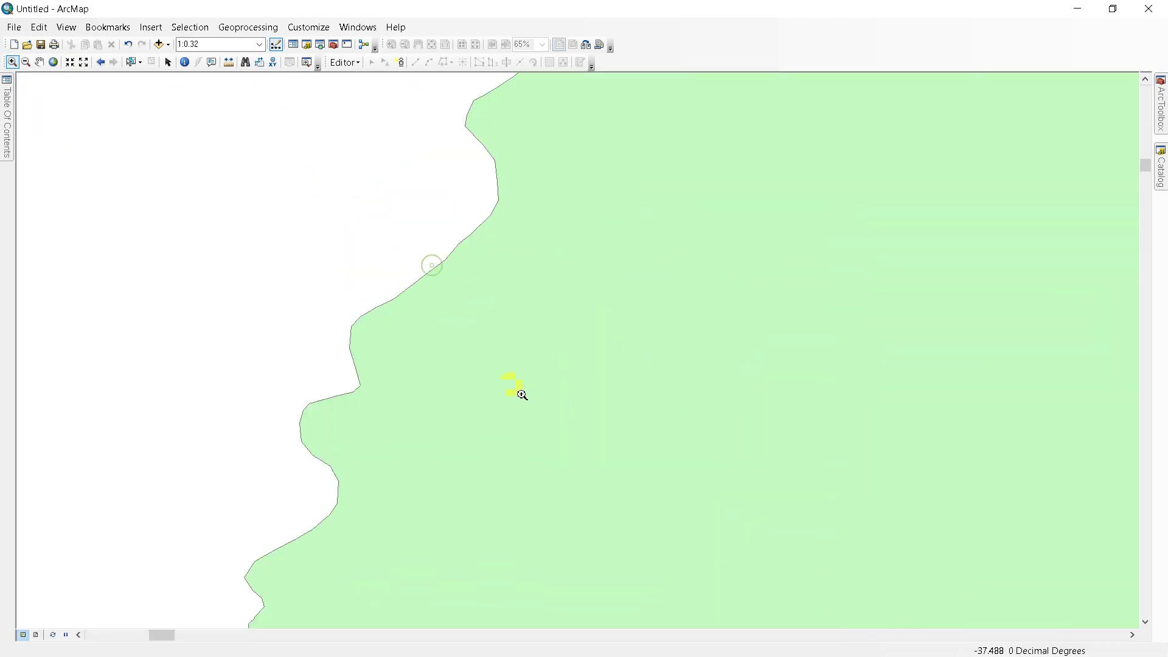
left_click(26, 60)
left_click(725, 477)
left_click(506, 294)
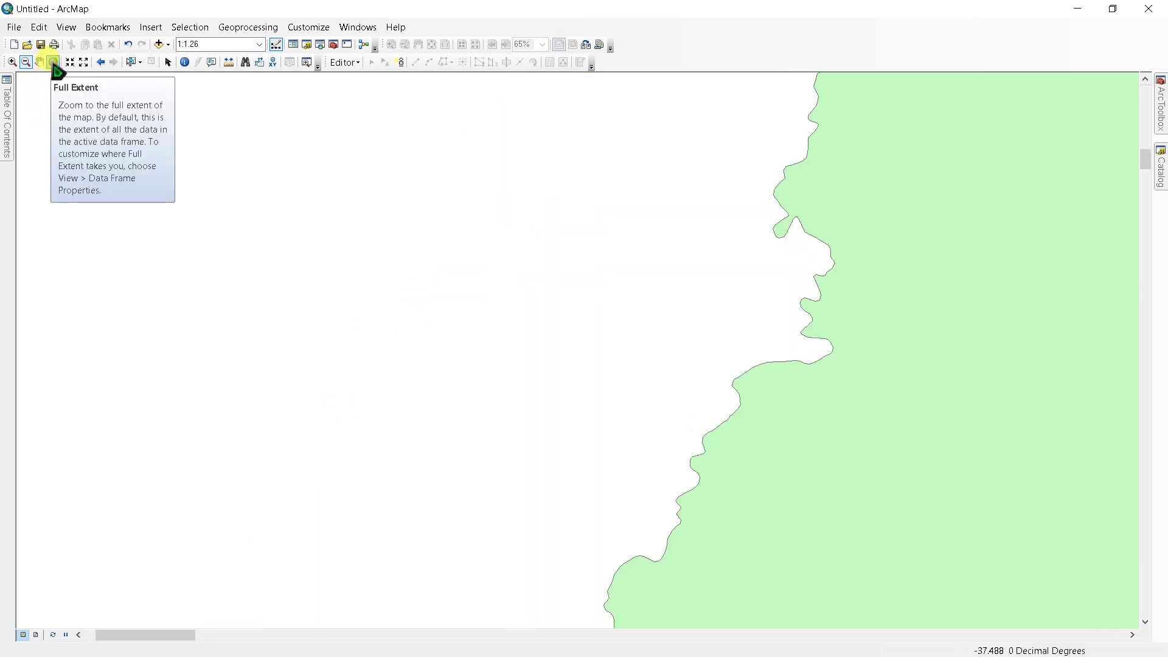
right_click(62, 125)
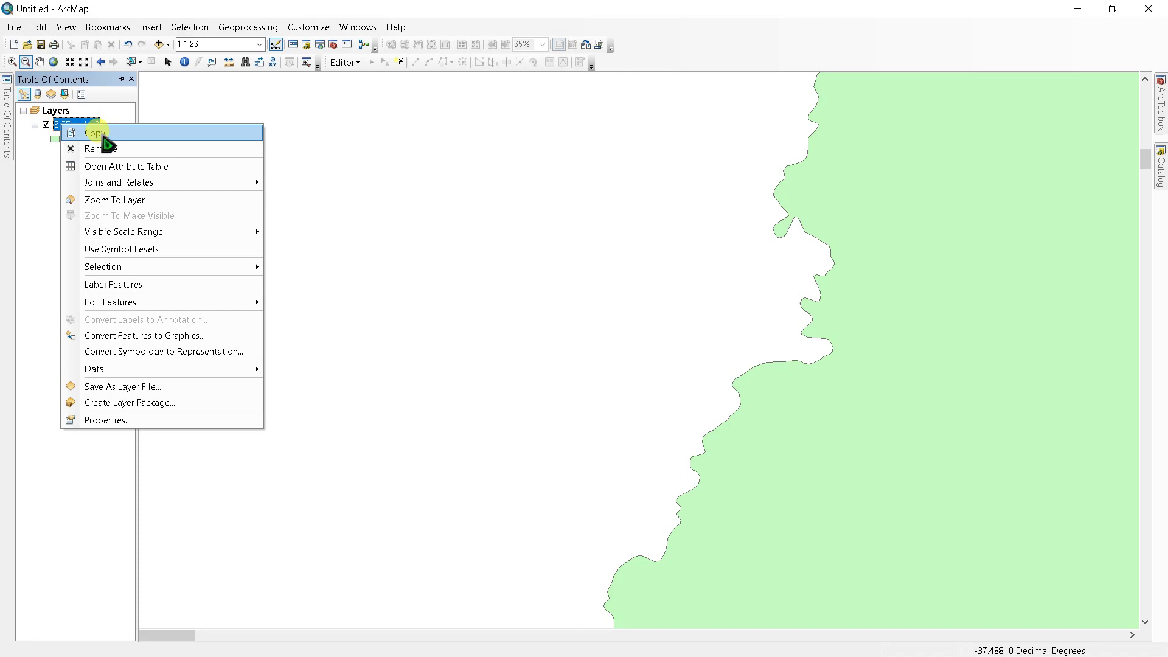
left_click(115, 200)
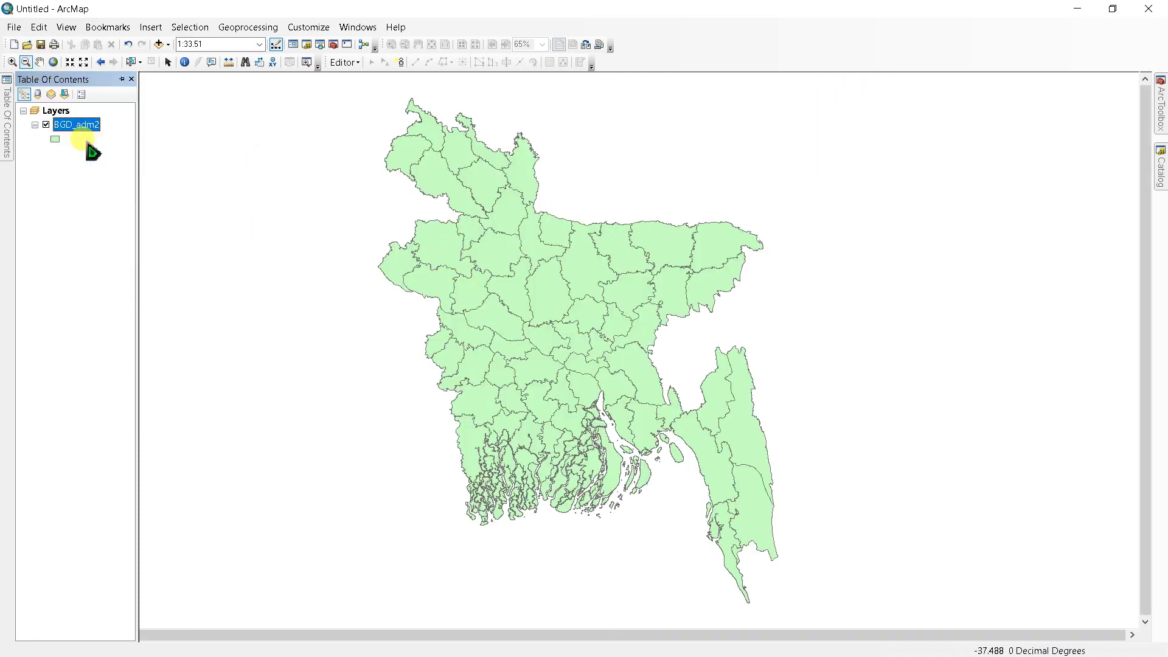
left_click(132, 63)
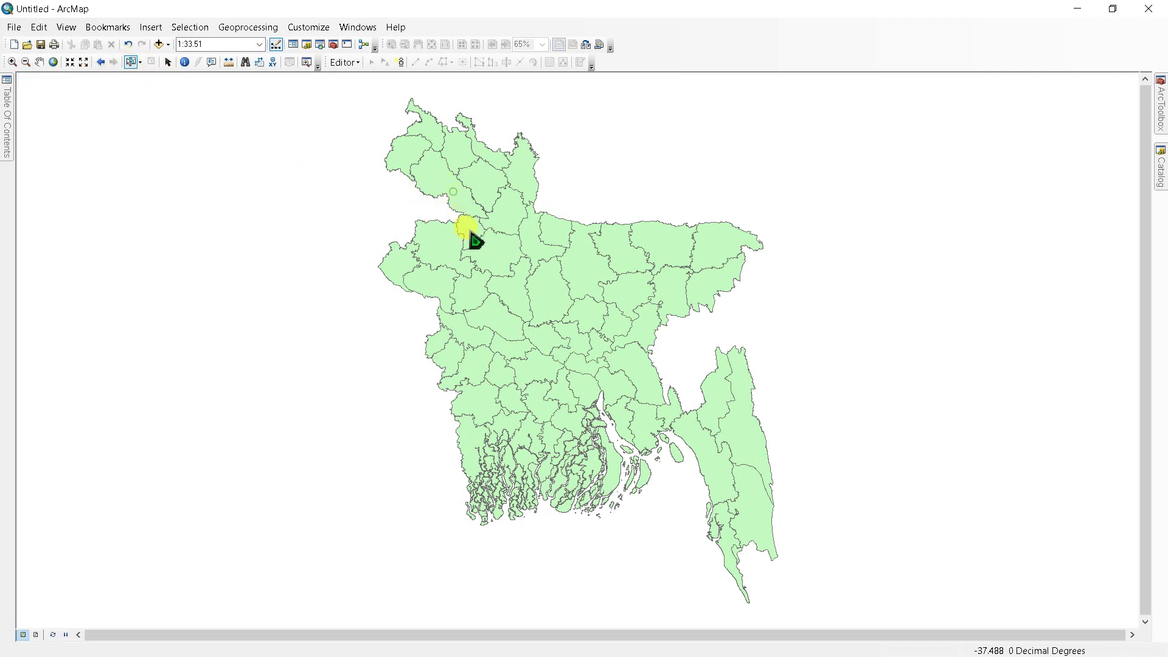
left_click(481, 216)
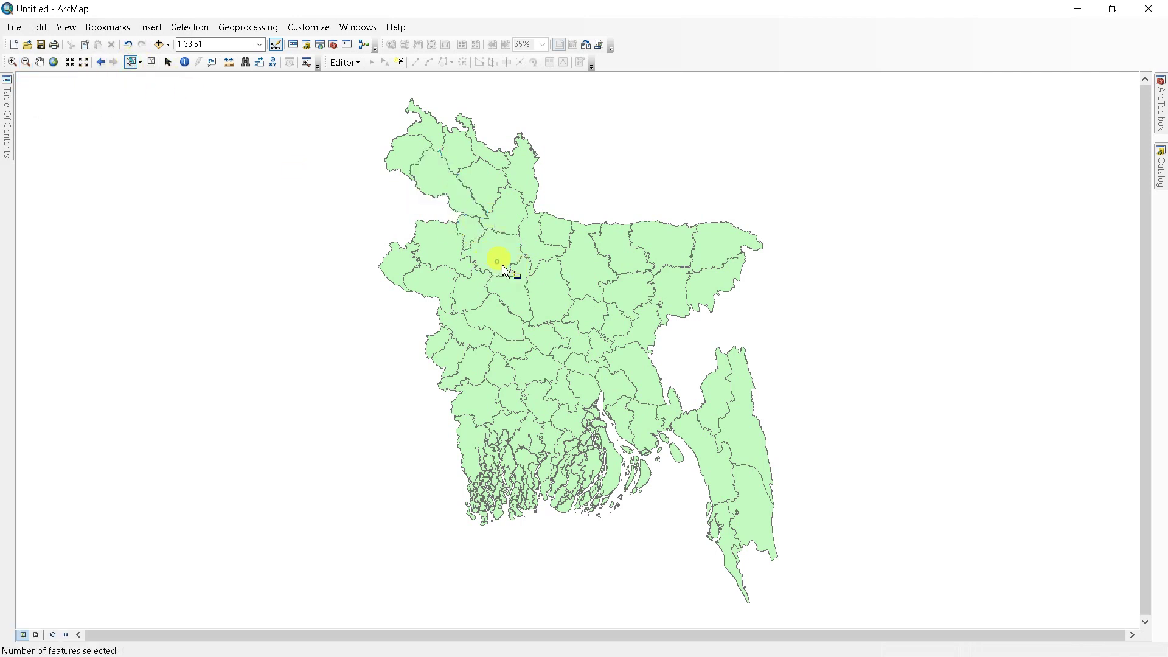
left_click(517, 299)
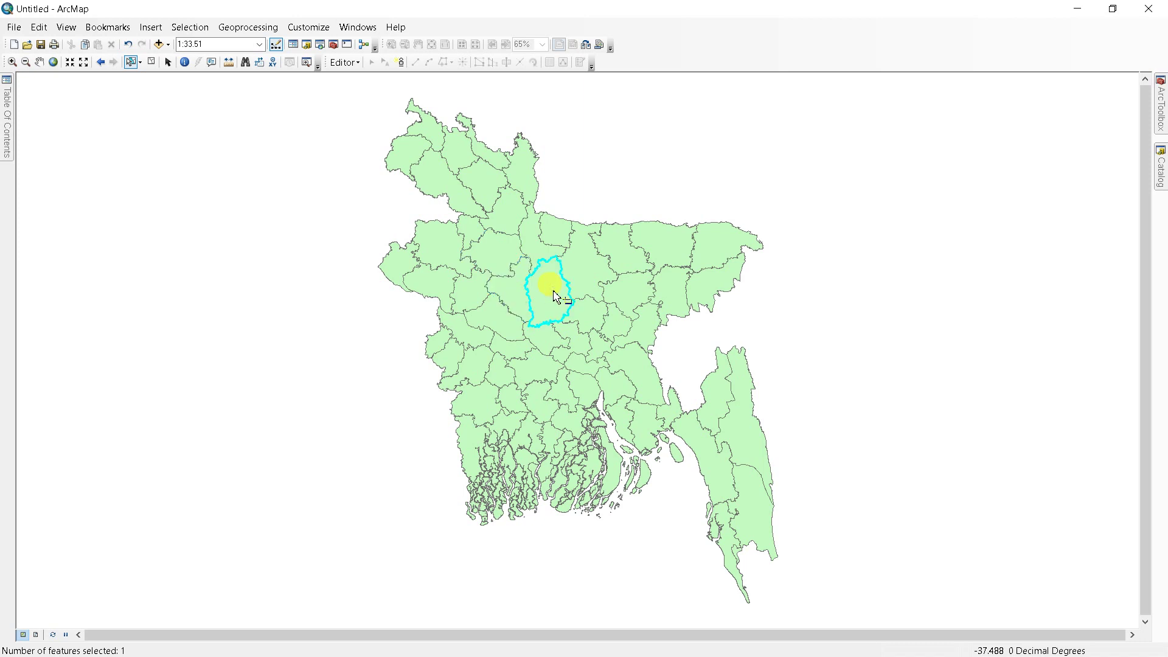
left_click(151, 63)
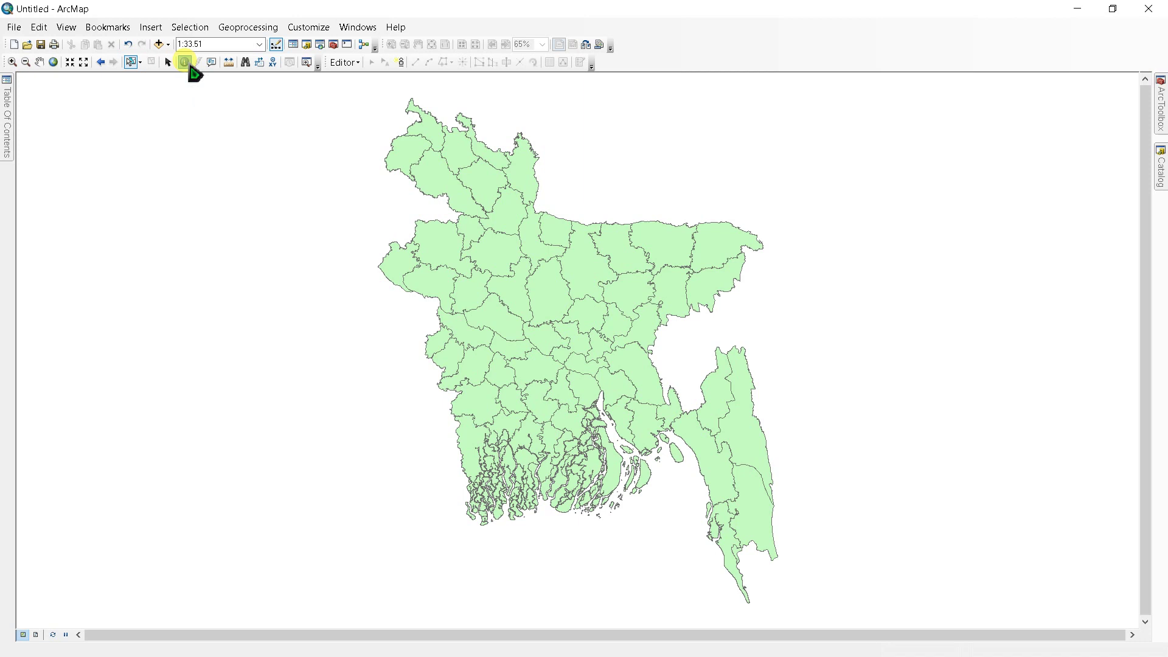
left_click(185, 63)
left_click(552, 292)
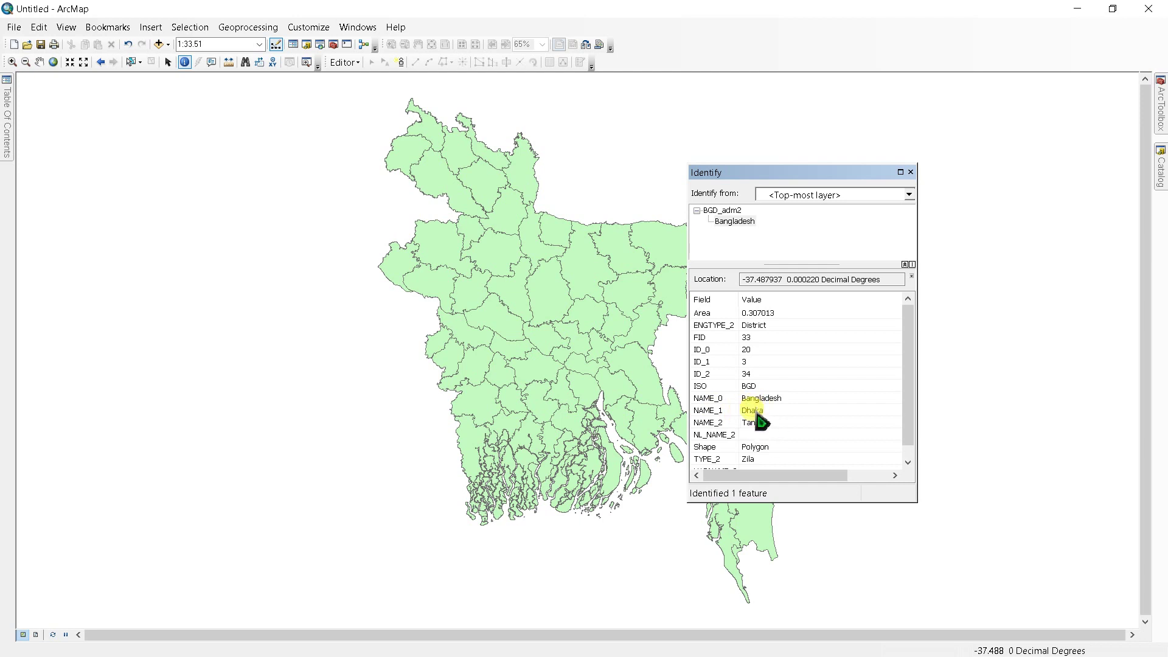
left_click(910, 172)
Open the BGD_adm2 attribute table and position it beside the map
right_click(64, 127)
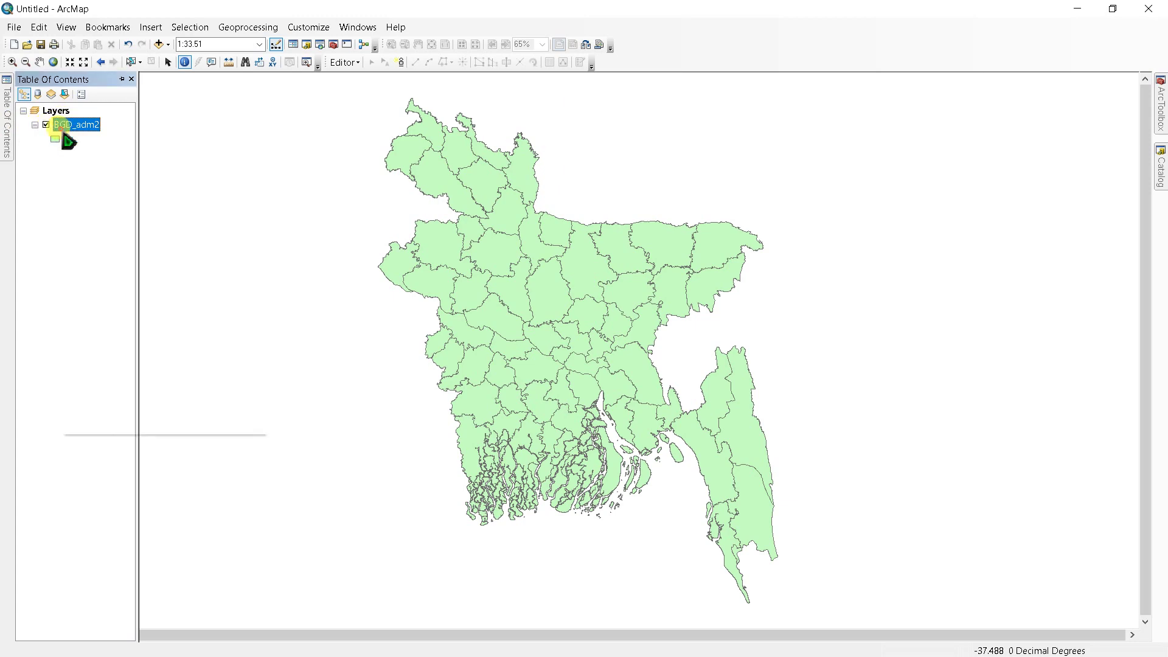
left_click(92, 173)
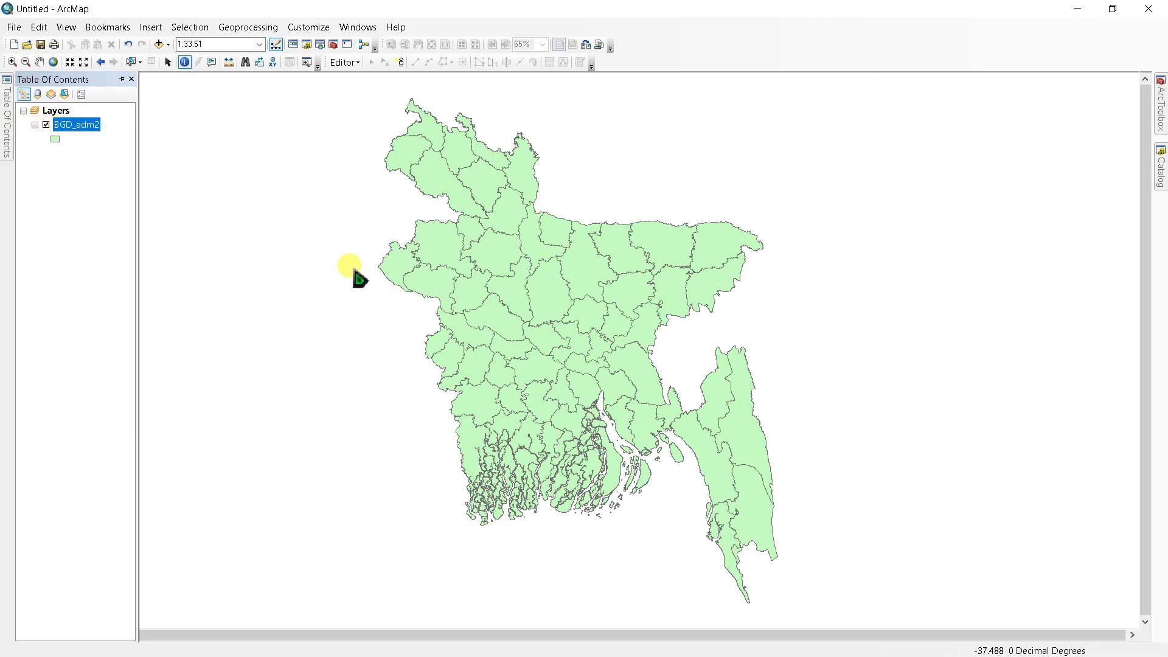
mouse_move(649, 233)
left_mouse_down()
mouse_move(575, 350)
mouse_move(561, 350)
left_mouse_up()
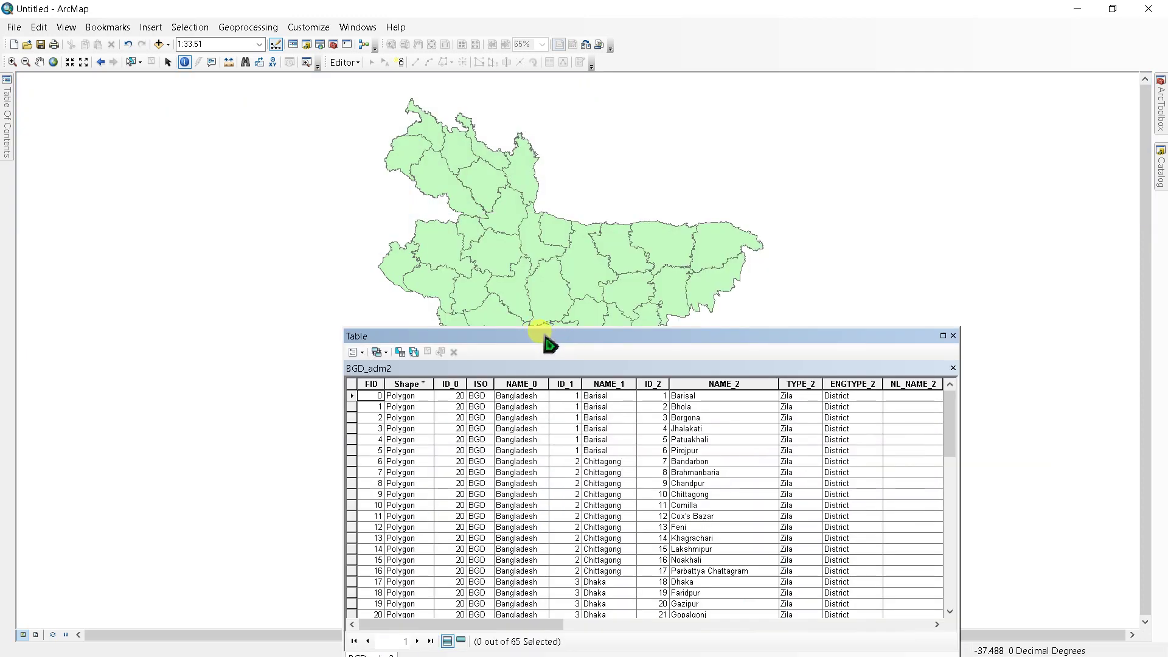
left_click_drag(548, 345, 871, 293)
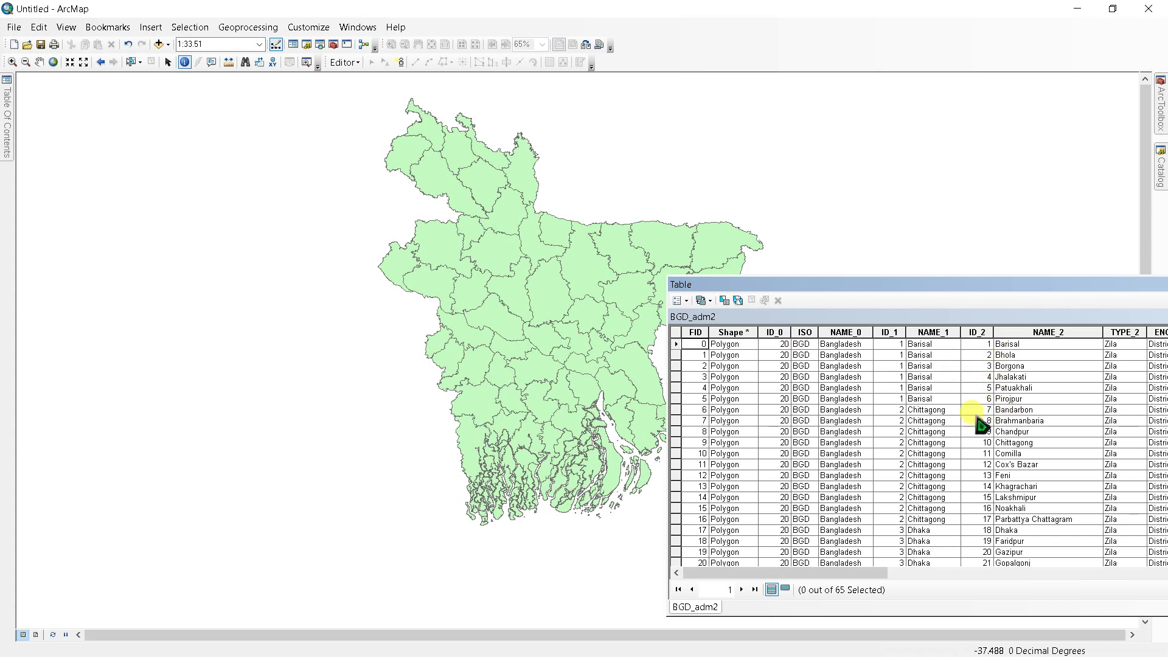
Select the Bandarbon, Chittagong, then Comilla rows, ending with Comilla selected
left_click(676, 410)
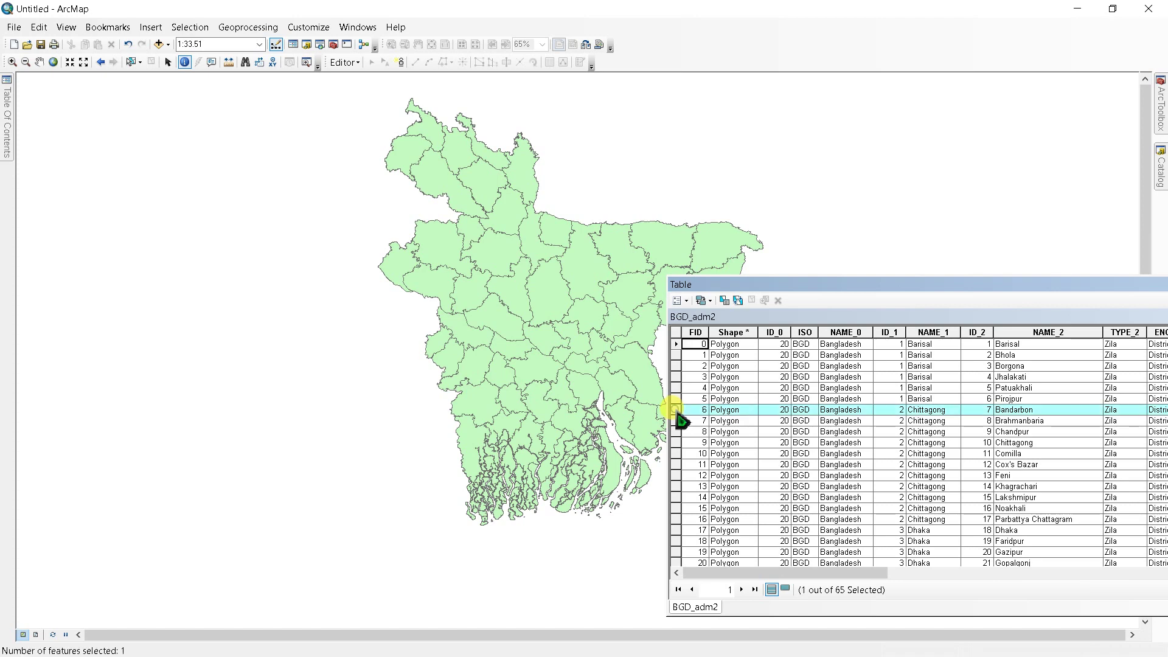
left_click_drag(786, 286, 894, 206)
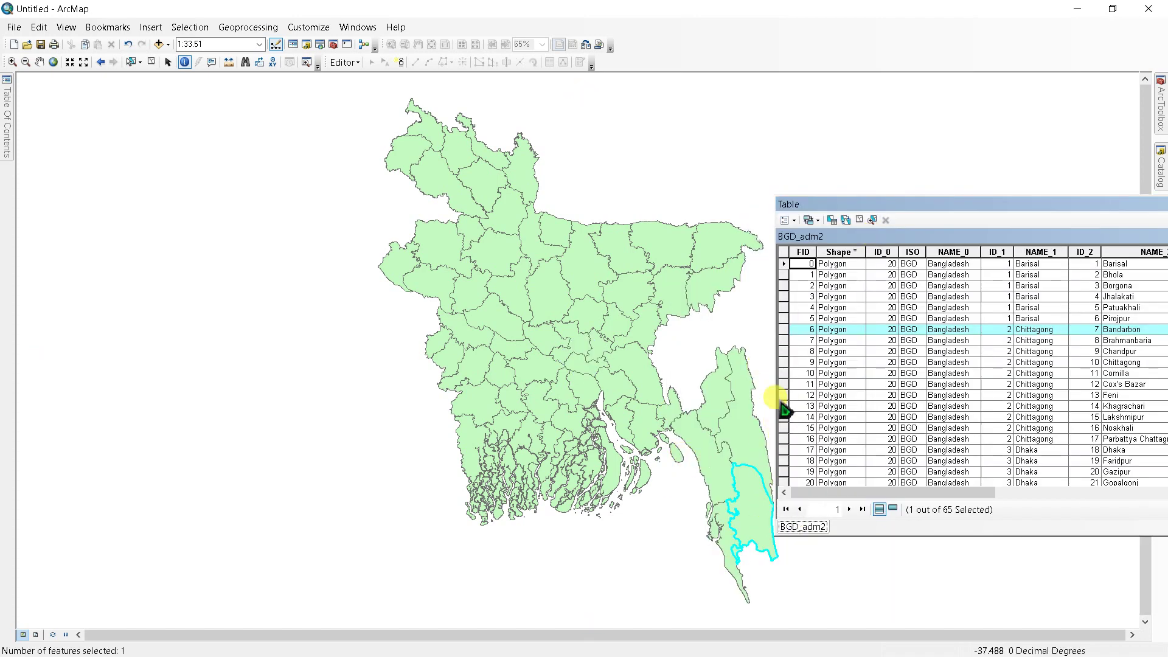
left_click(783, 364)
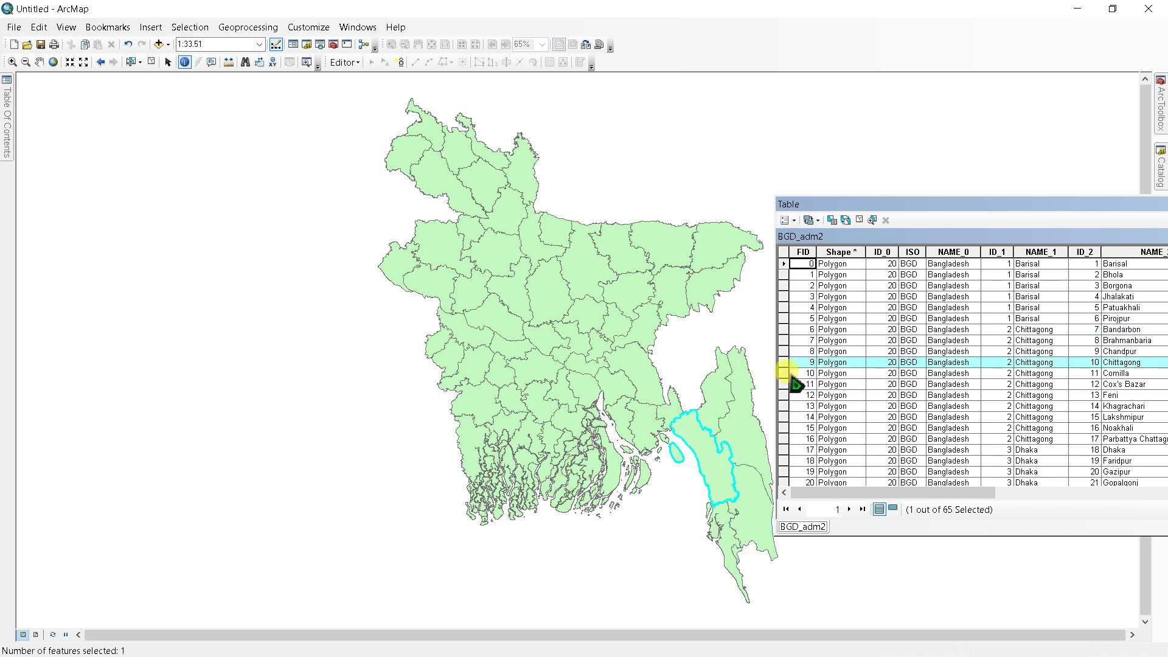
left_click(783, 373)
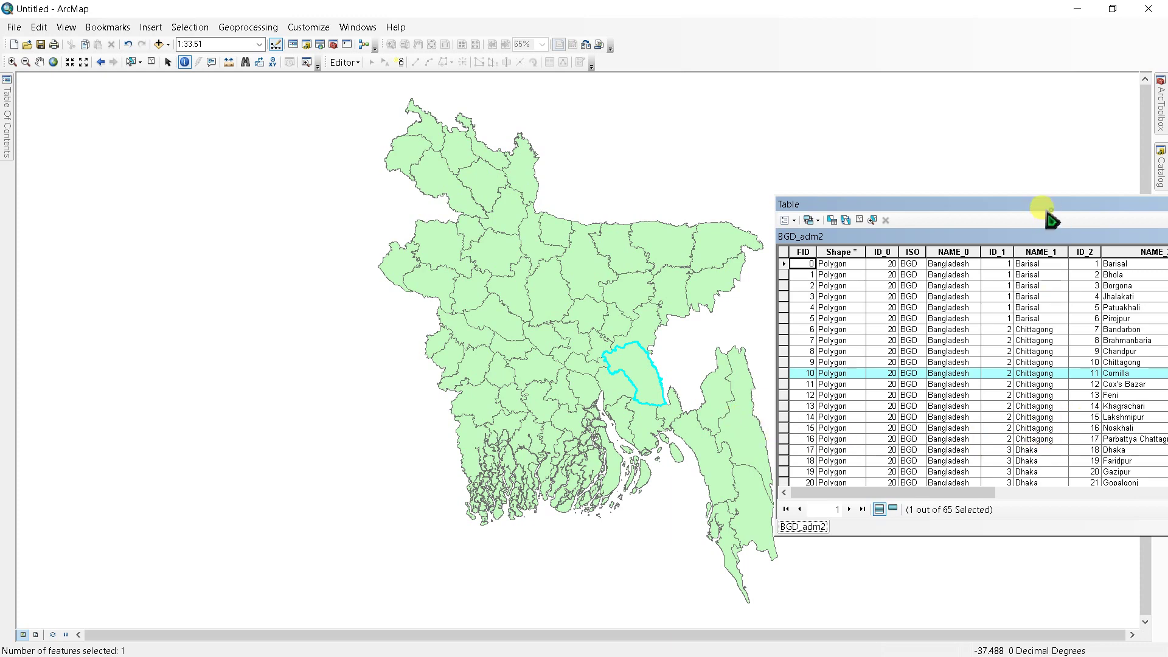
left_click_drag(1044, 207, 969, 187)
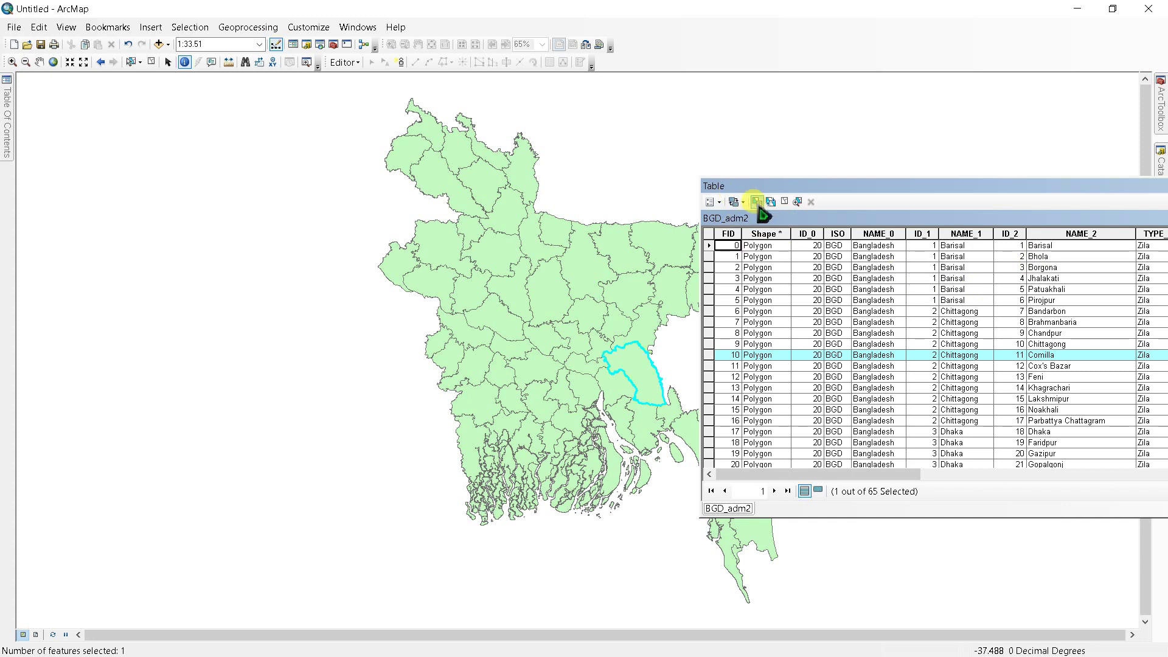
Apply a Select by Attributes query "NAME_2" = 'Comilla'
left_click(756, 201)
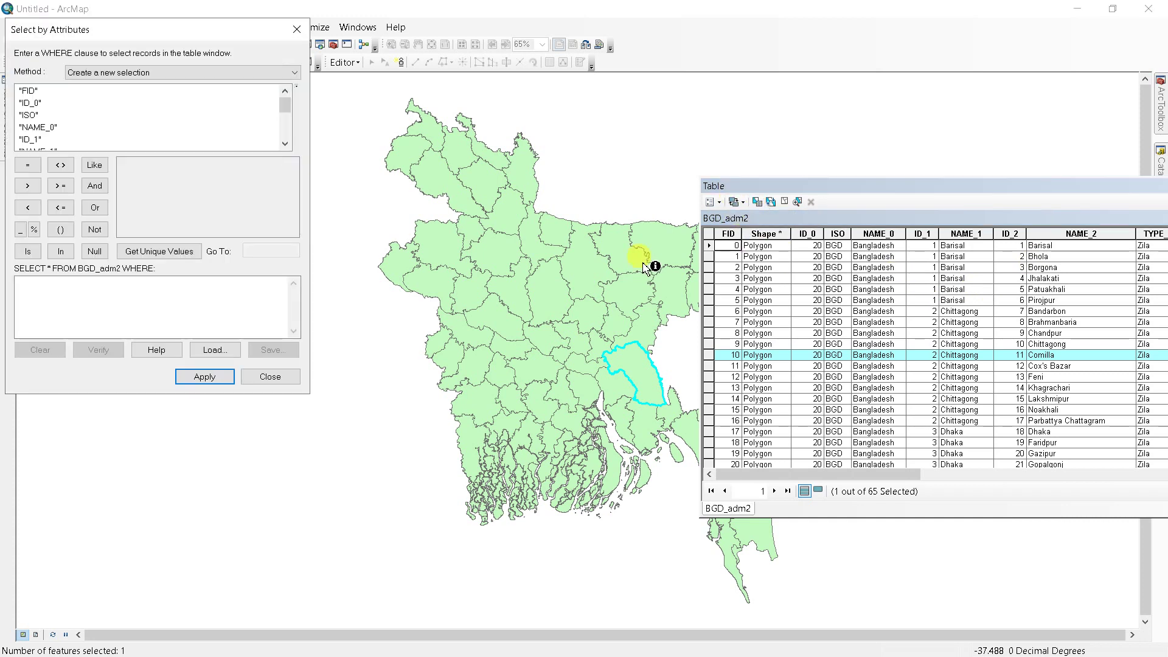
scroll(66, 147, "down", 1)
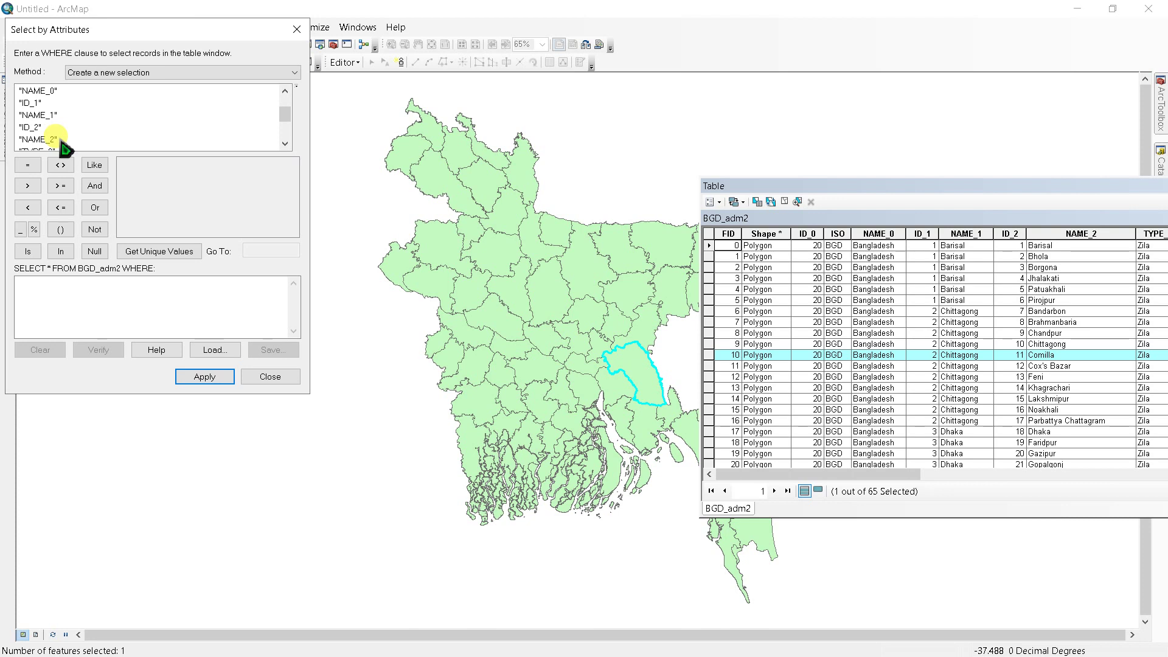
scroll(66, 149, "down", 1)
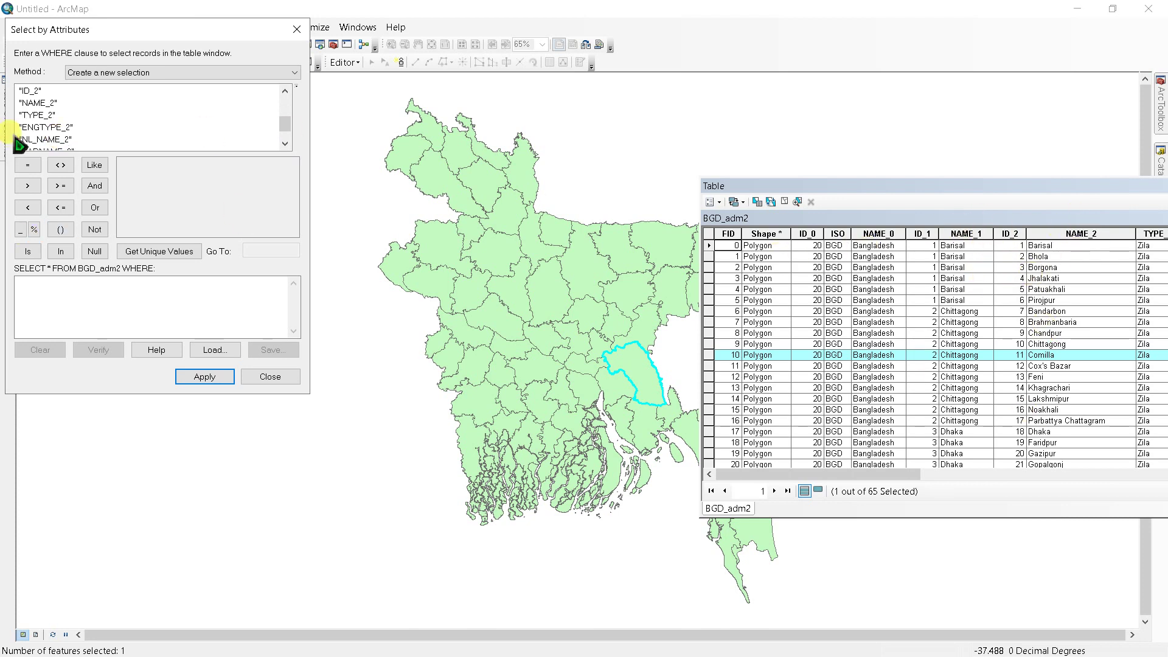
double_click(37, 105)
type("\"NAME_2\" =")
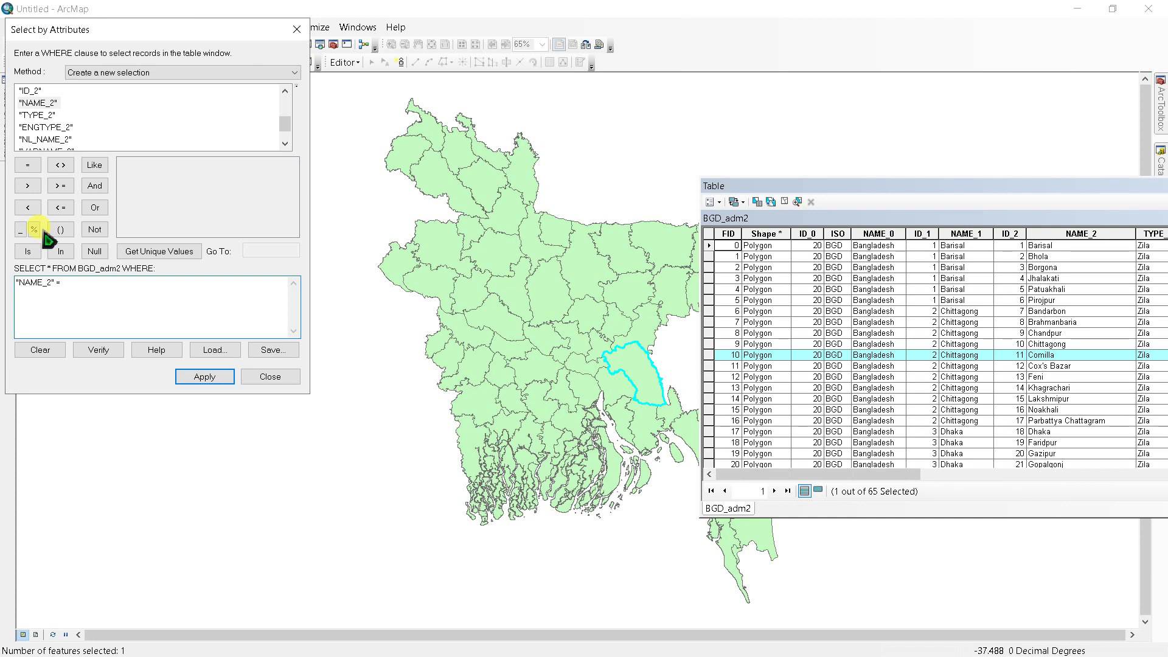
left_click(149, 250)
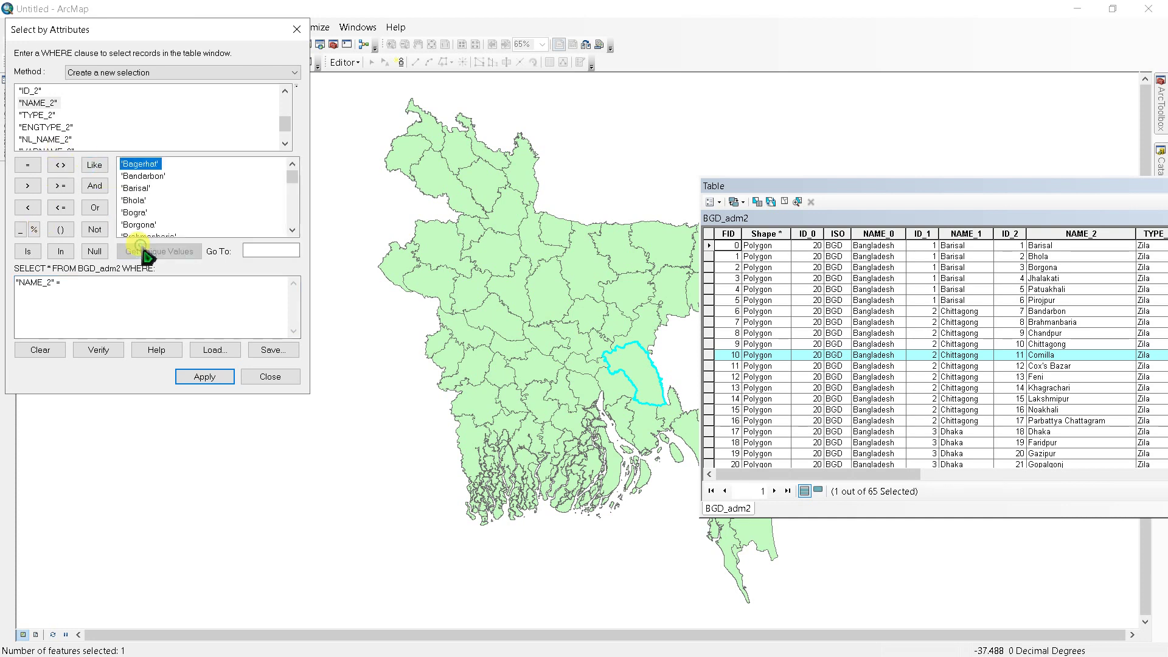
scroll(146, 212, "down", 1)
scroll(146, 210, "down", 1)
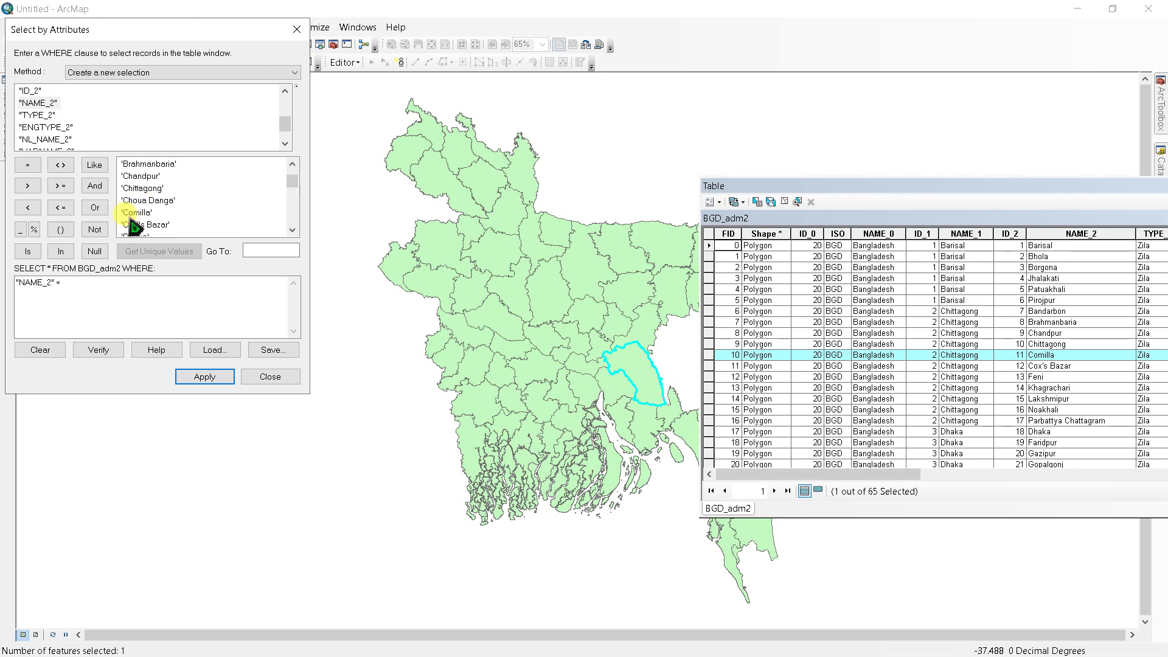
double_click(136, 219)
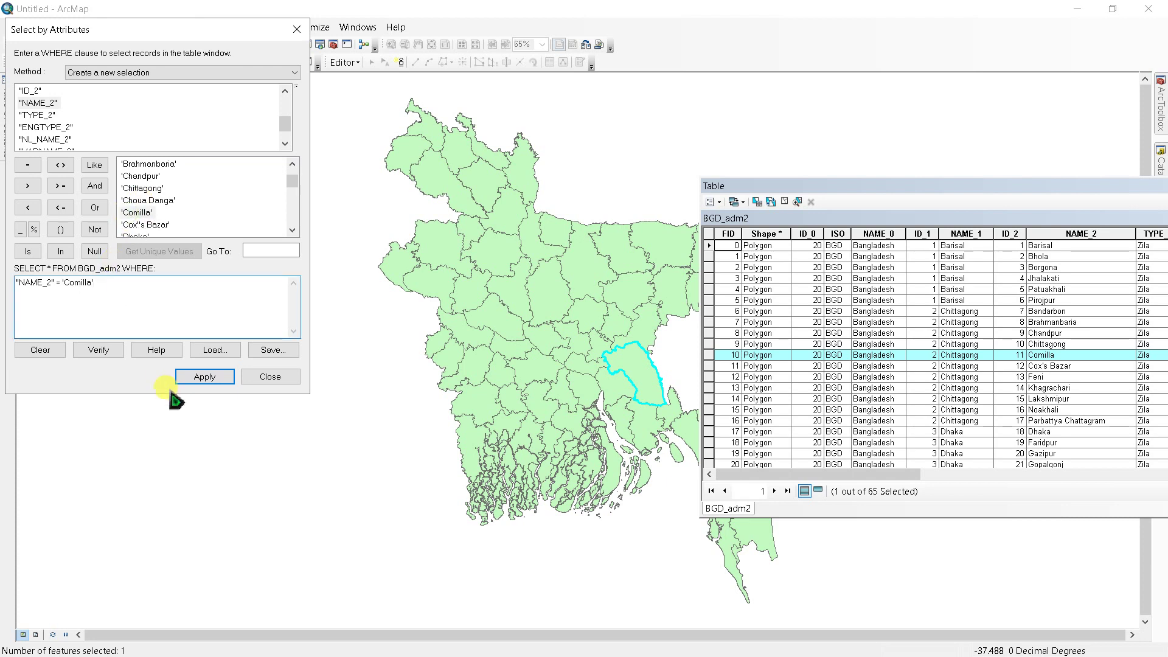
left_click(206, 377)
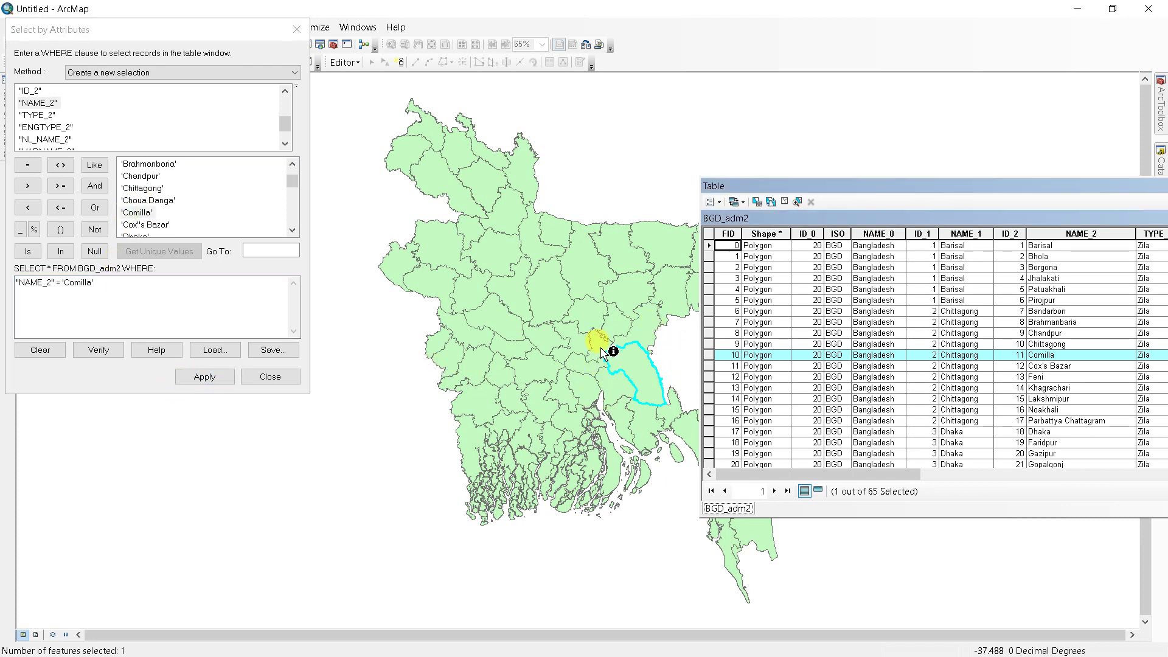
scroll(155, 223, "down", 1)
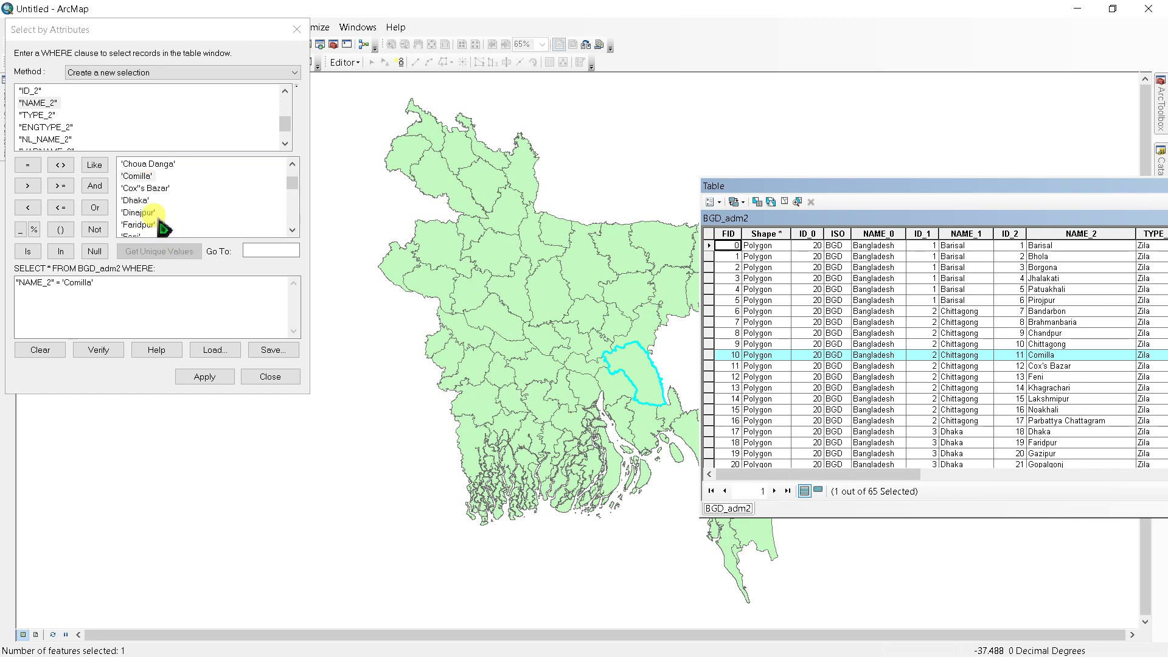
Change the query to "NAME_2" = 'Dinajpur' and apply it
double_click(137, 212)
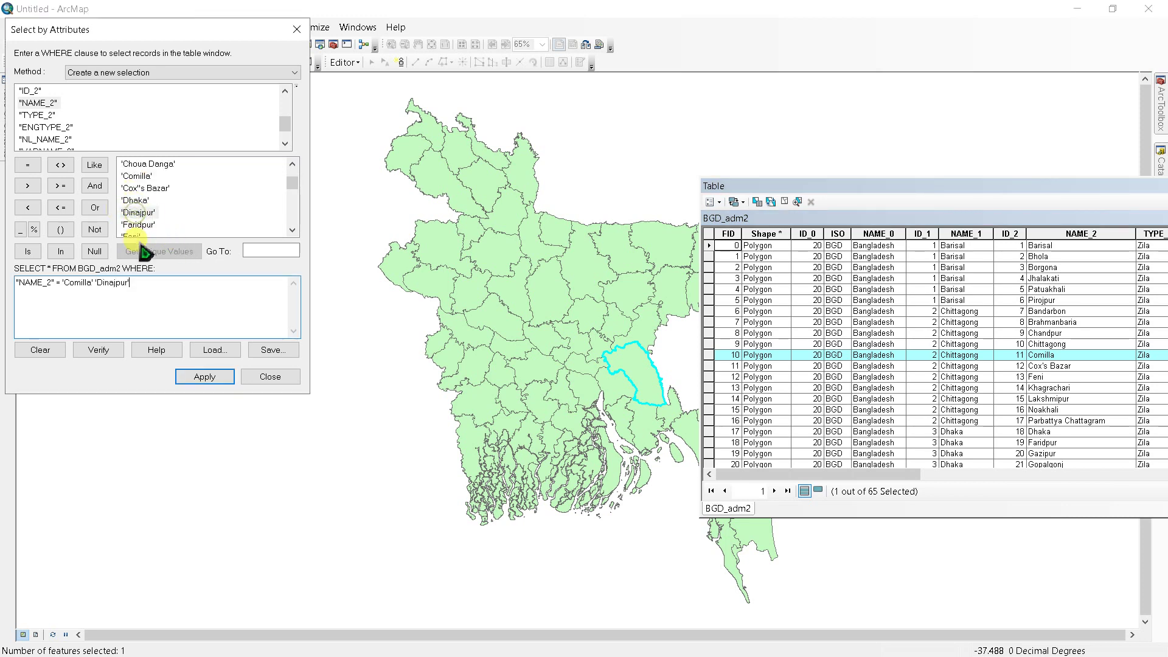
left_click(94, 284)
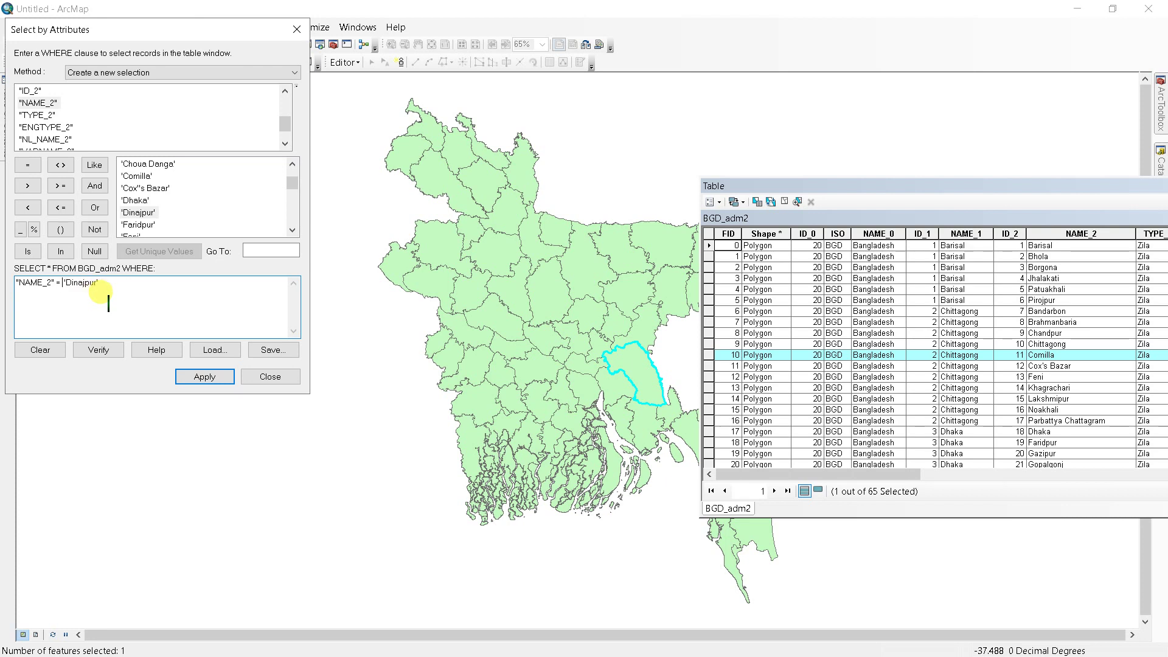
left_click(191, 378)
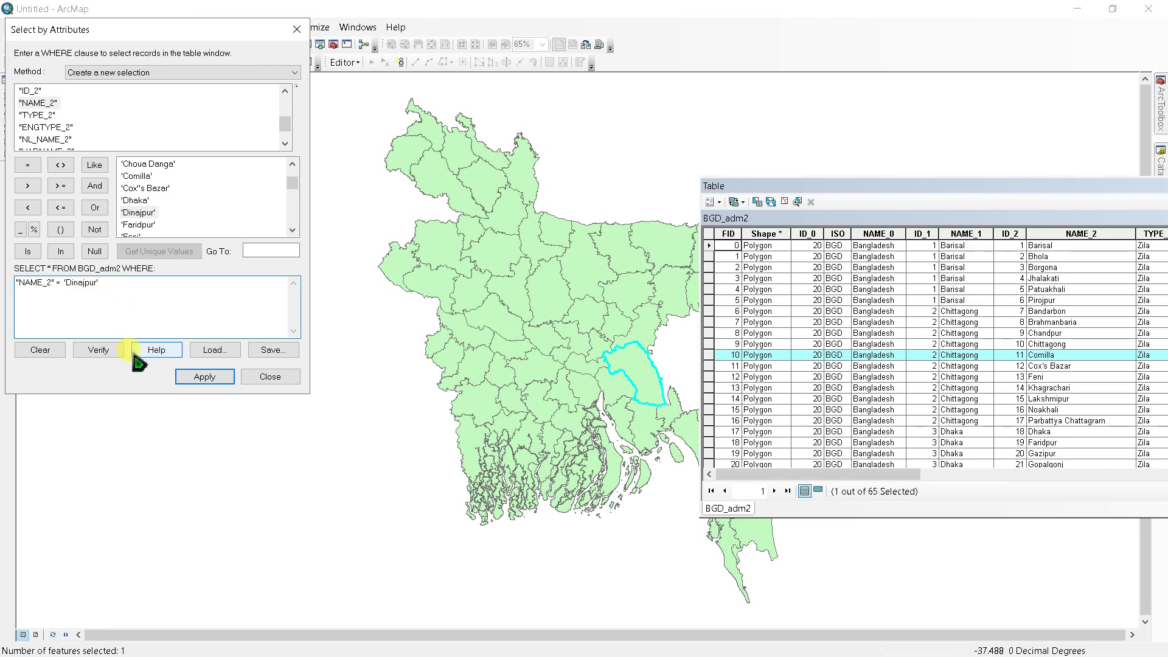
left_click(194, 378)
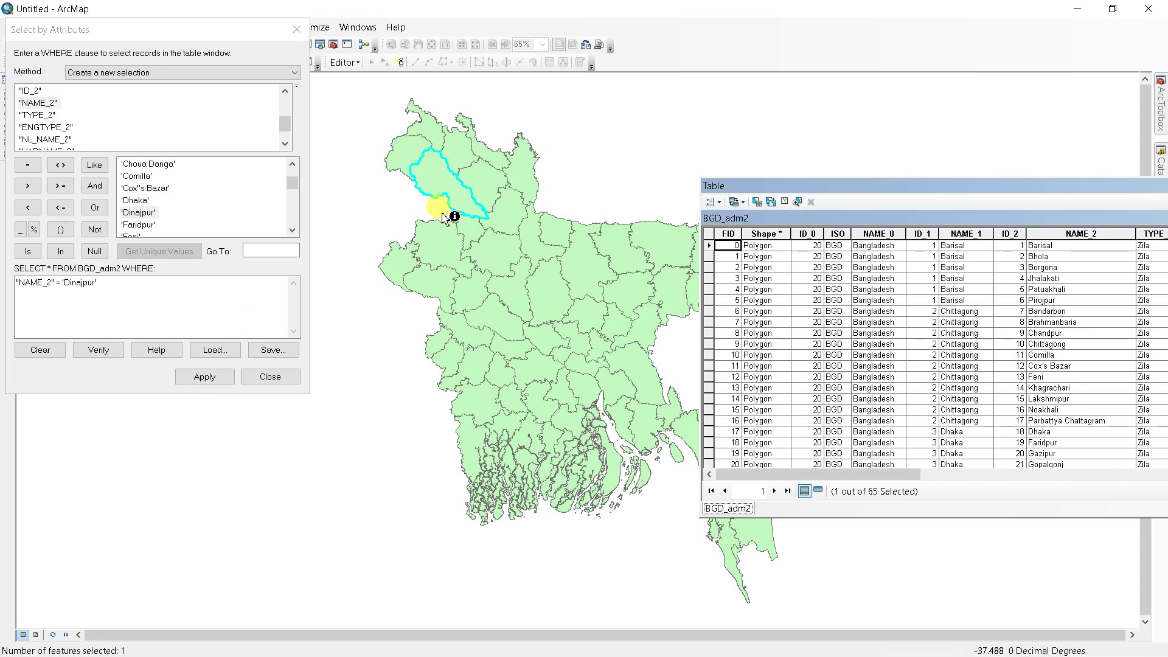
left_click_drag(111, 283, 16, 282)
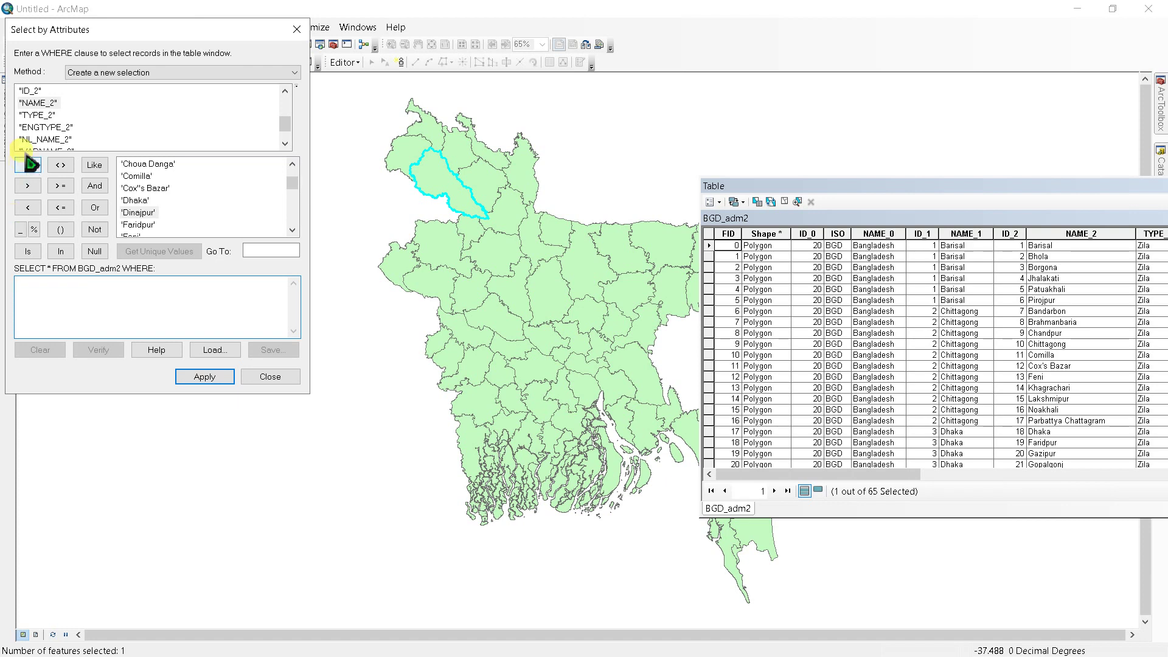
scroll(28, 128, "up", 1)
Apply "NAME_1" = 'Rangpur' to select its 8 districts, then close the dialog
double_click(34, 115)
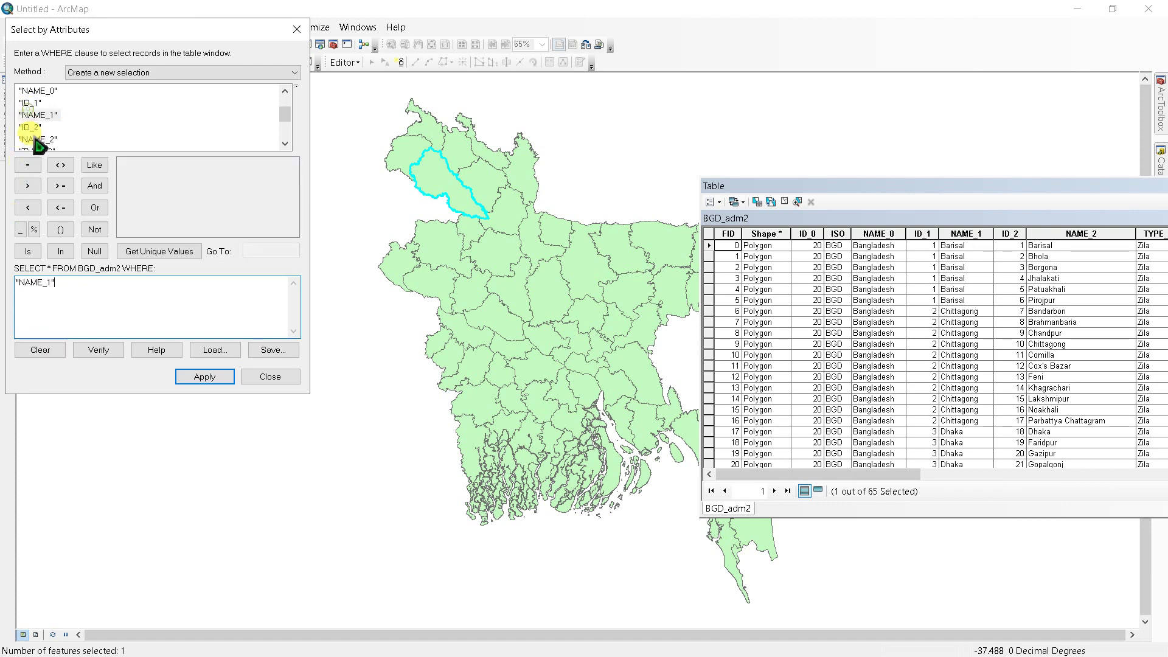
left_click(27, 165)
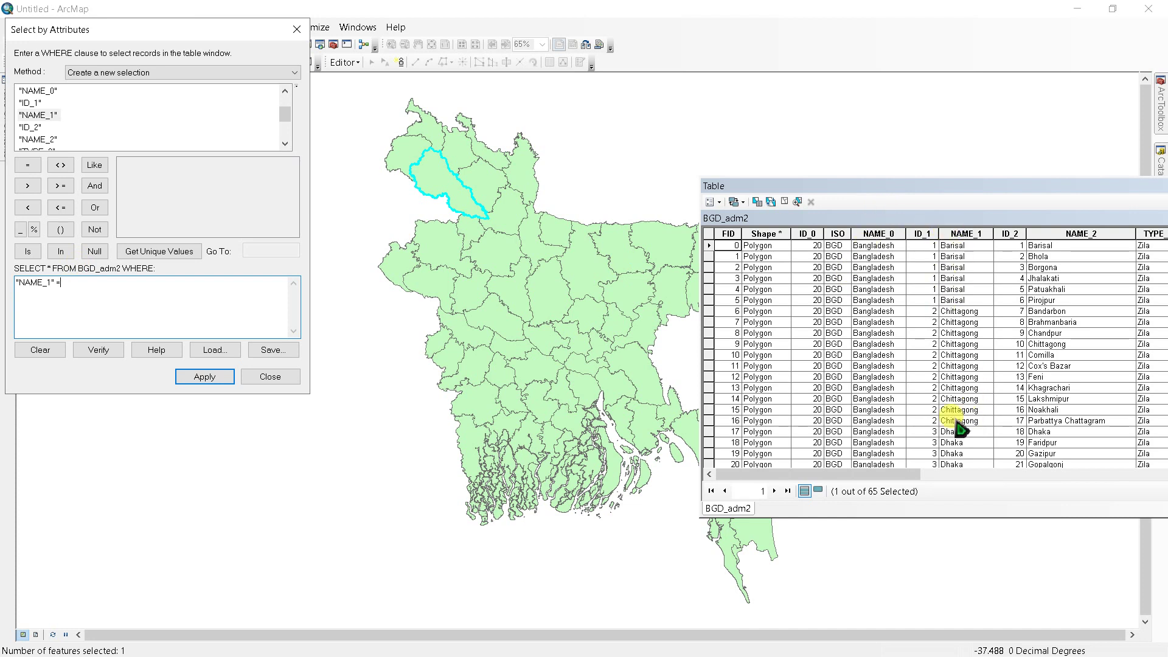
left_click(137, 250)
left_click(137, 225)
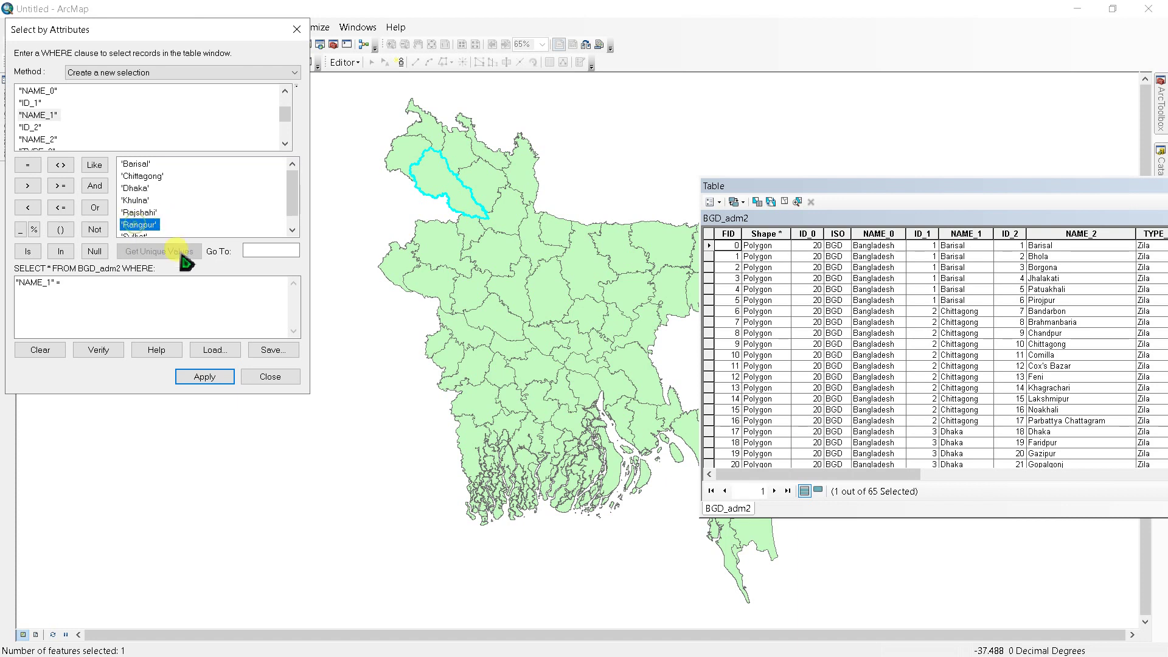
double_click(139, 226)
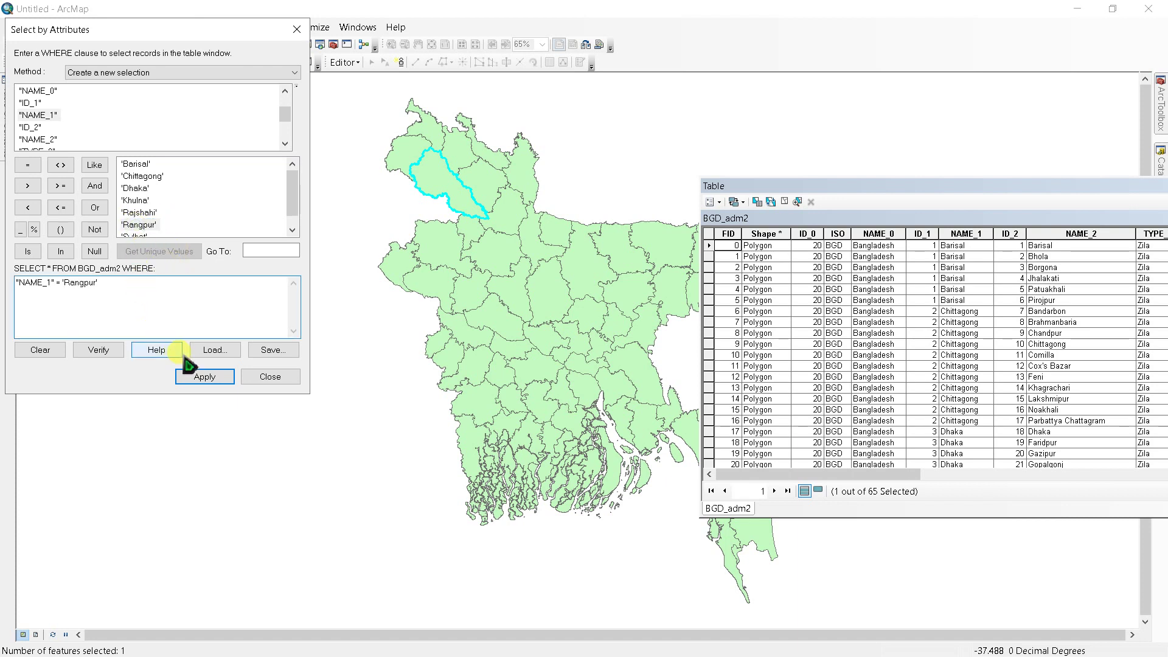
left_click(205, 375)
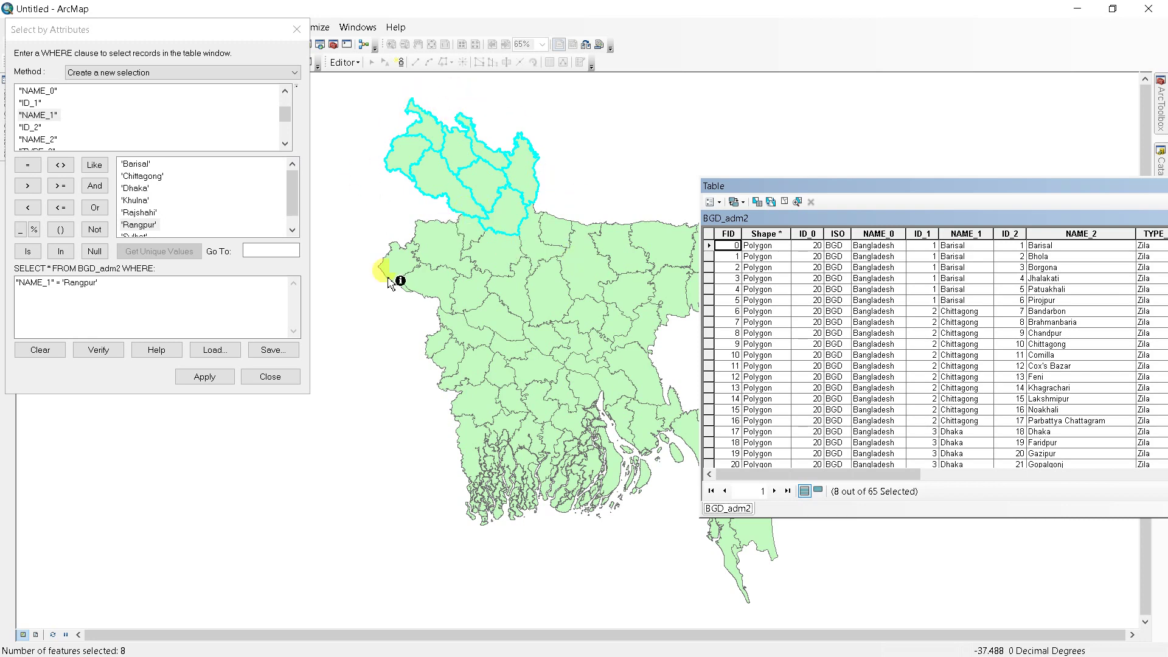
left_click(271, 377)
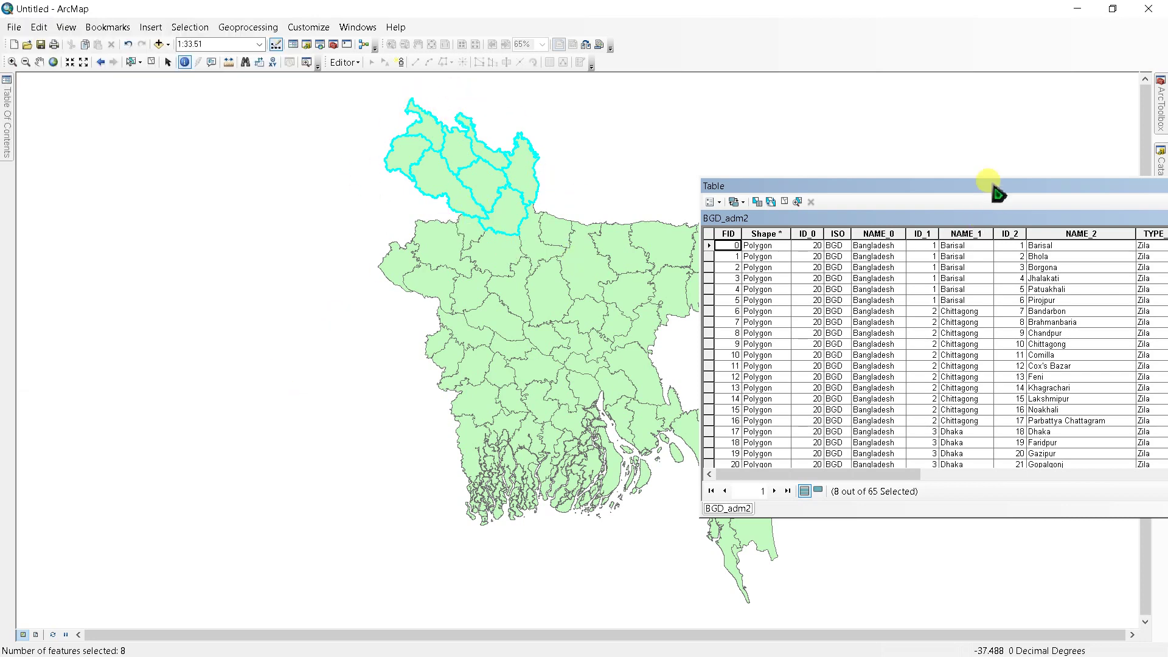
left_click_drag(994, 185, 757, 188)
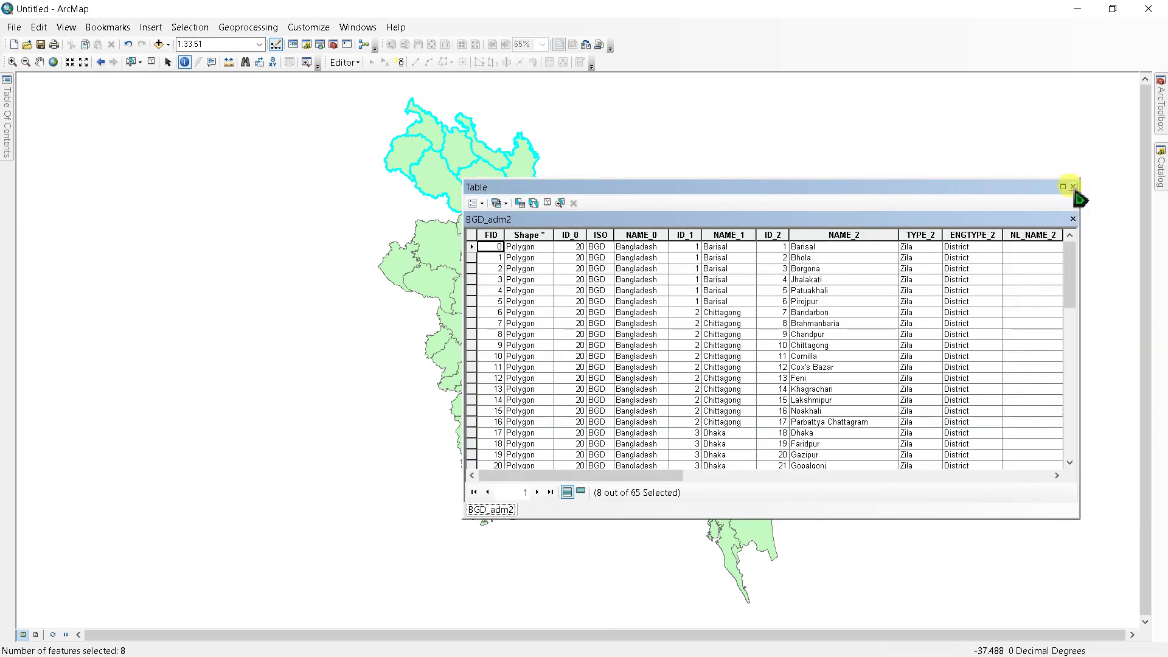
Close the Table window and clear the Rangpur district selection
left_click(1074, 187)
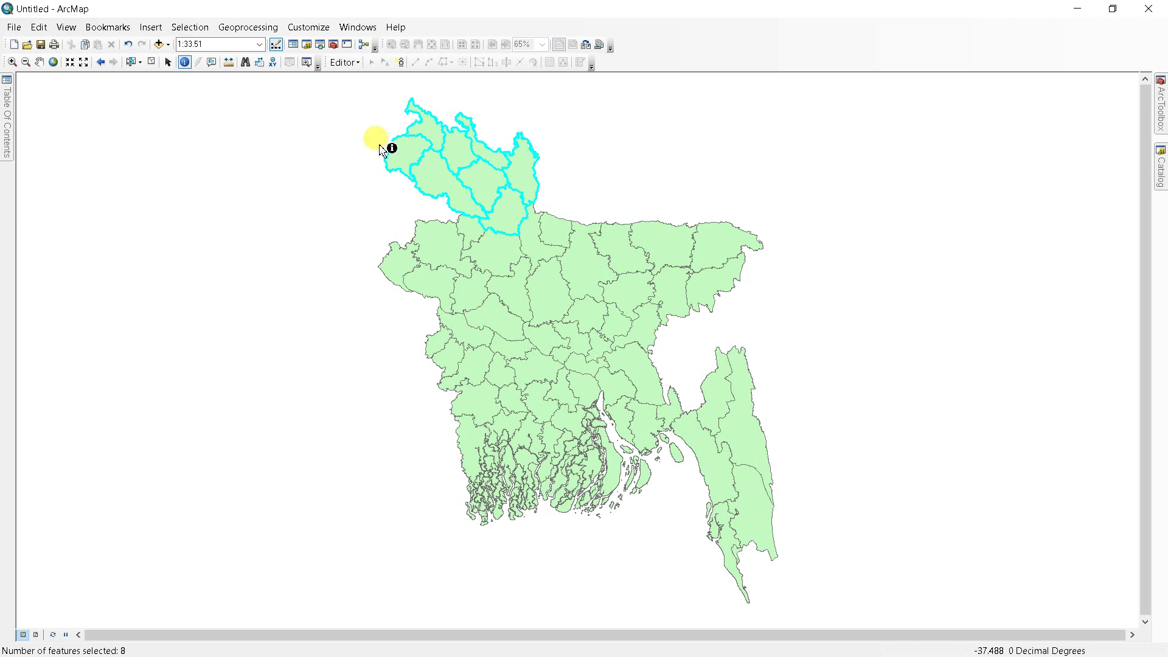
left_click(150, 64)
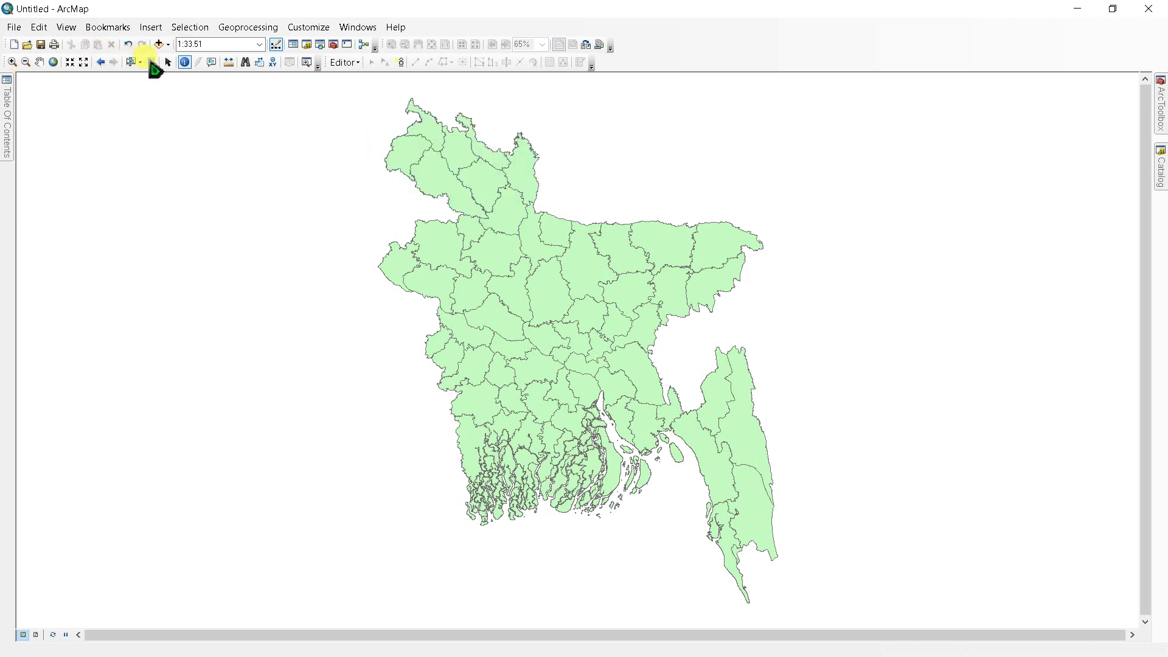